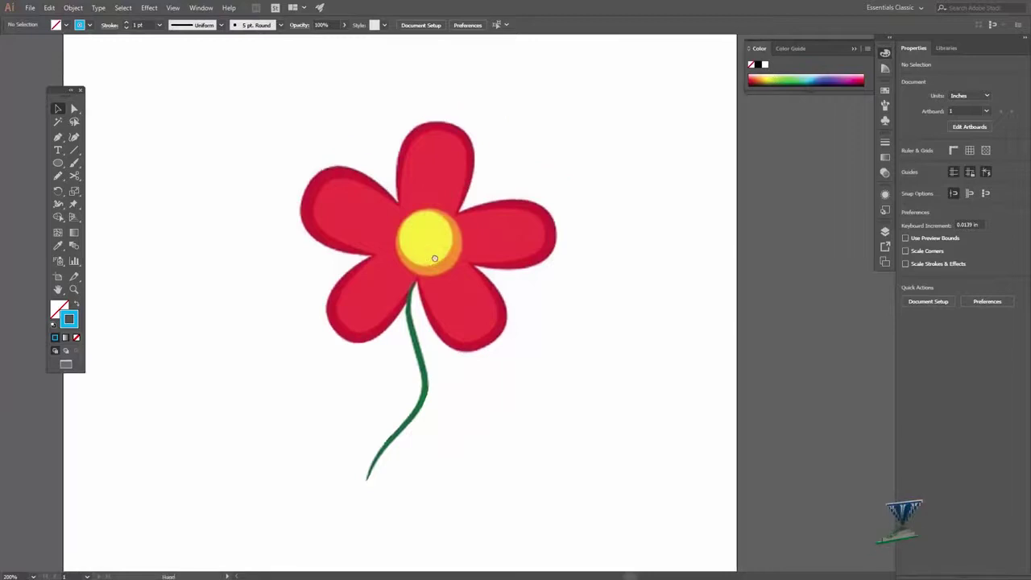
Zoom in on the flower and show the shape-tool flyout in the toolbar.
drag(464, 258, 467, 257)
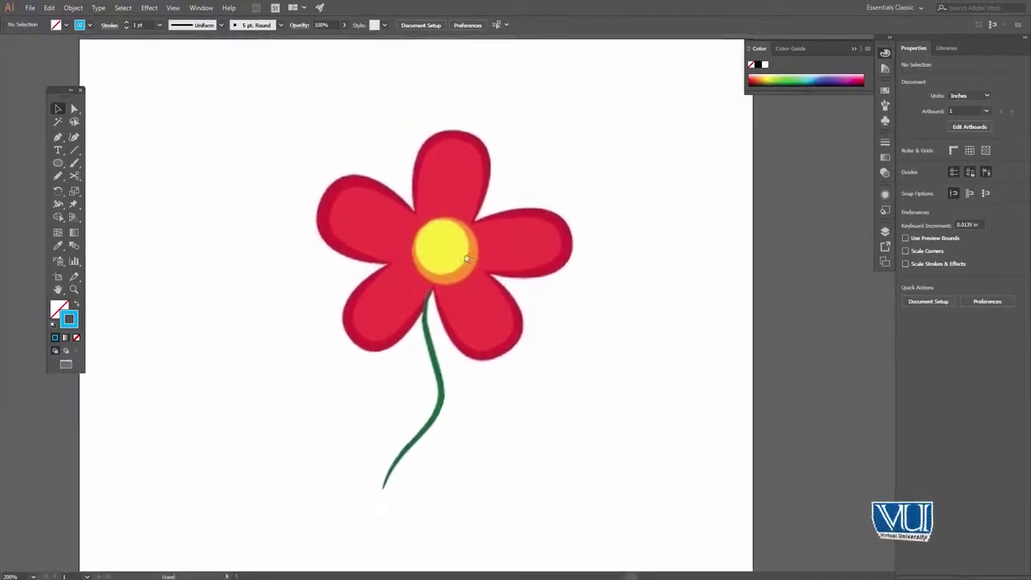
key(p)
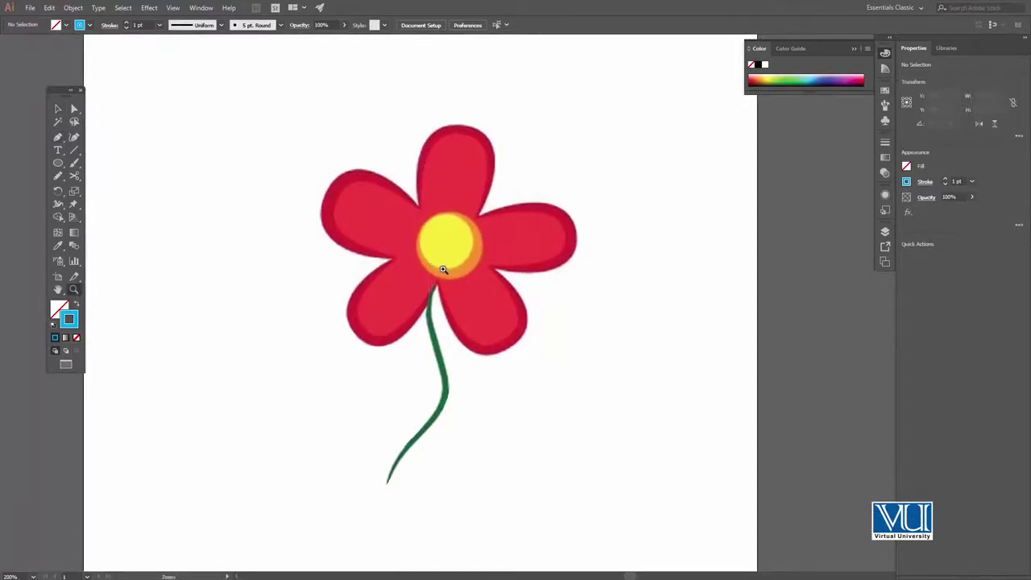
click(443, 269)
key(v)
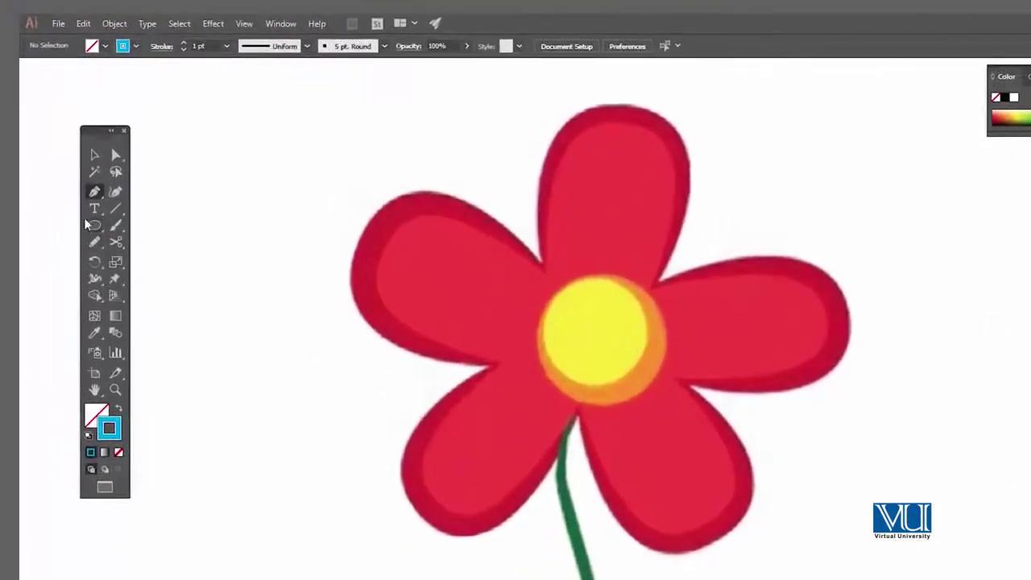
right_click(96, 232)
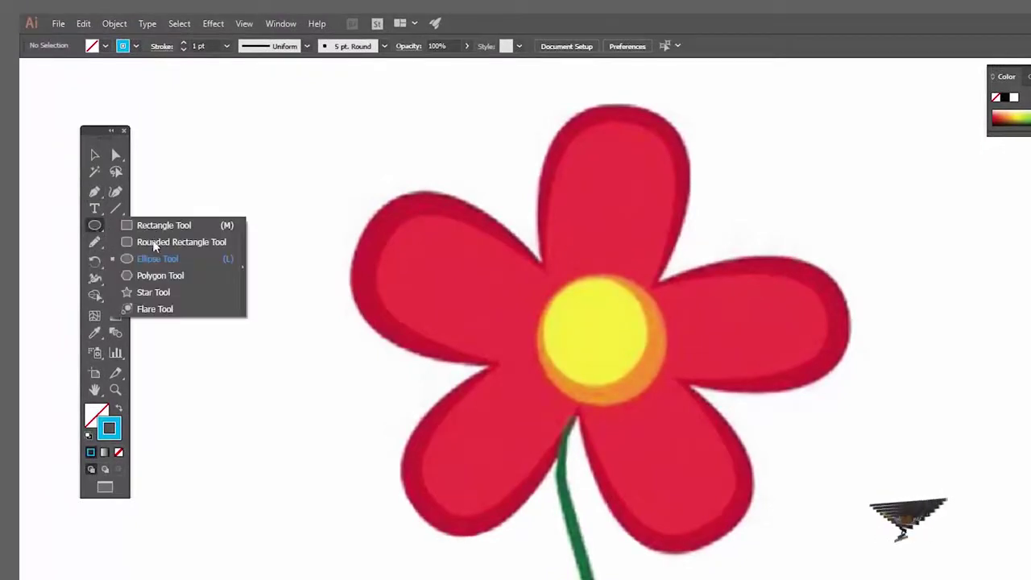
Draw an ellipse over the flower centre and resize it to a 0.85 in circle.
click(159, 260)
drag(545, 283, 649, 382)
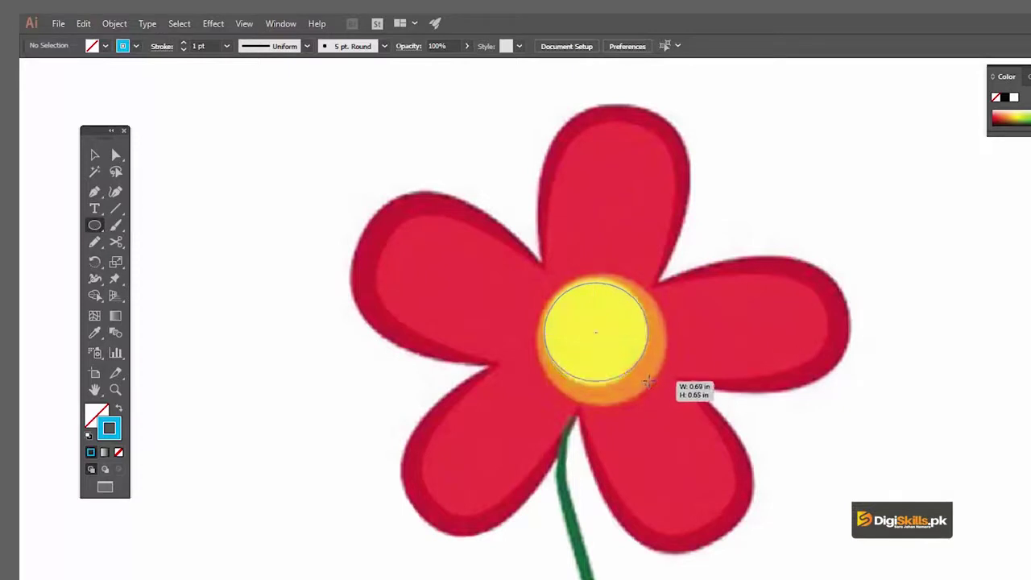
drag(650, 384, 648, 385)
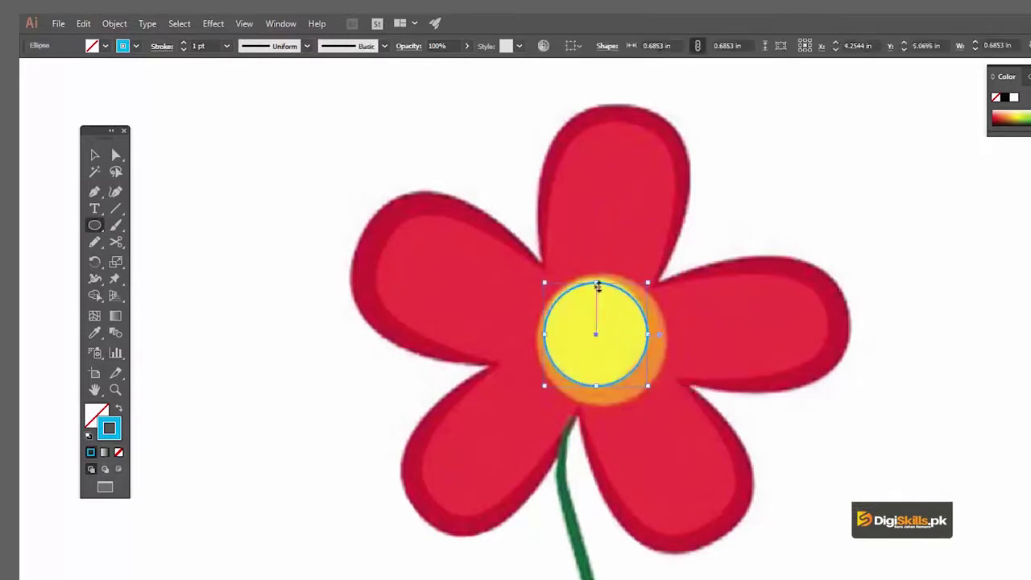
key(v)
drag(597, 285, 599, 280)
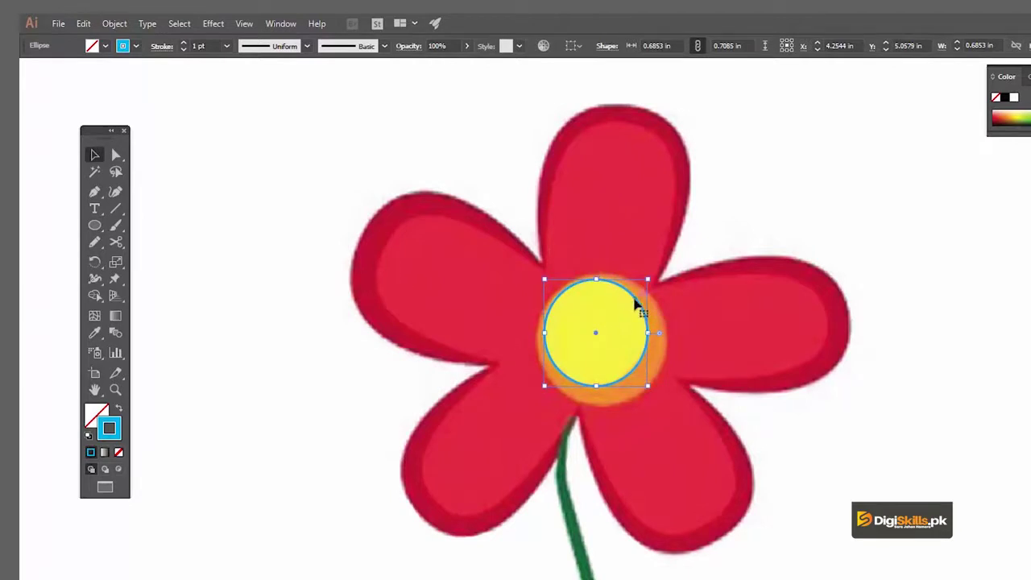
drag(637, 302, 657, 300)
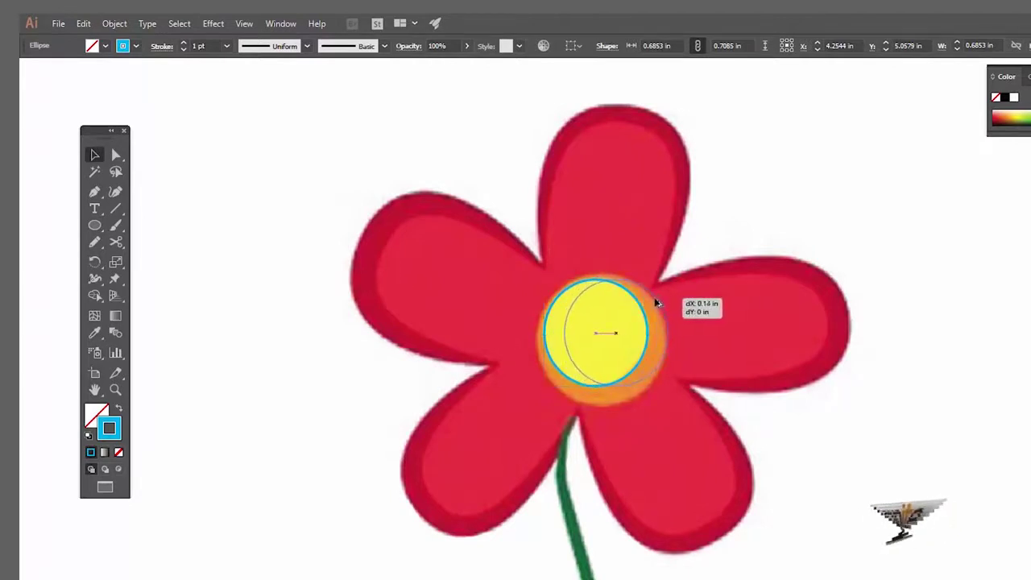
drag(565, 385, 538, 404)
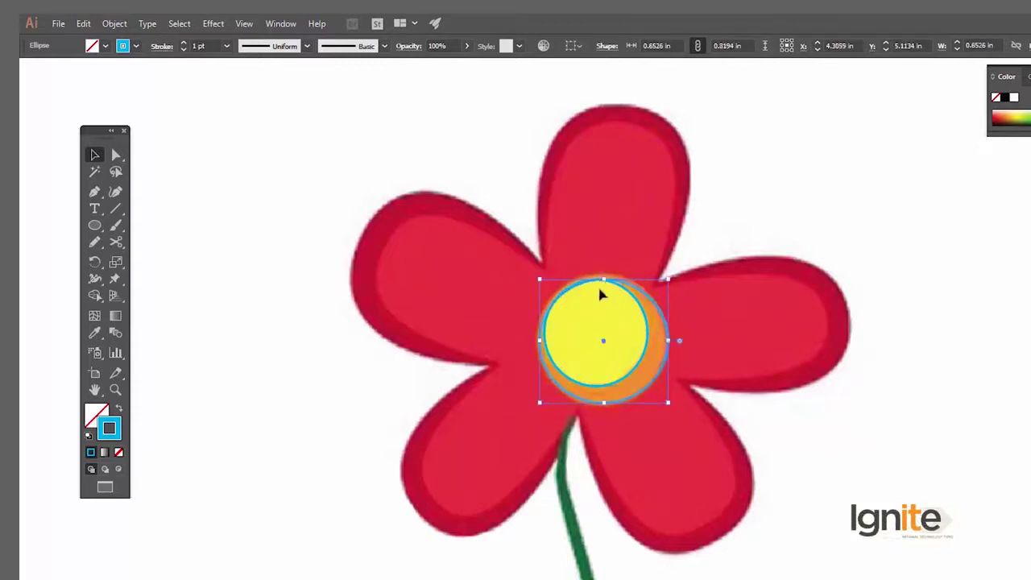
drag(606, 278, 604, 274)
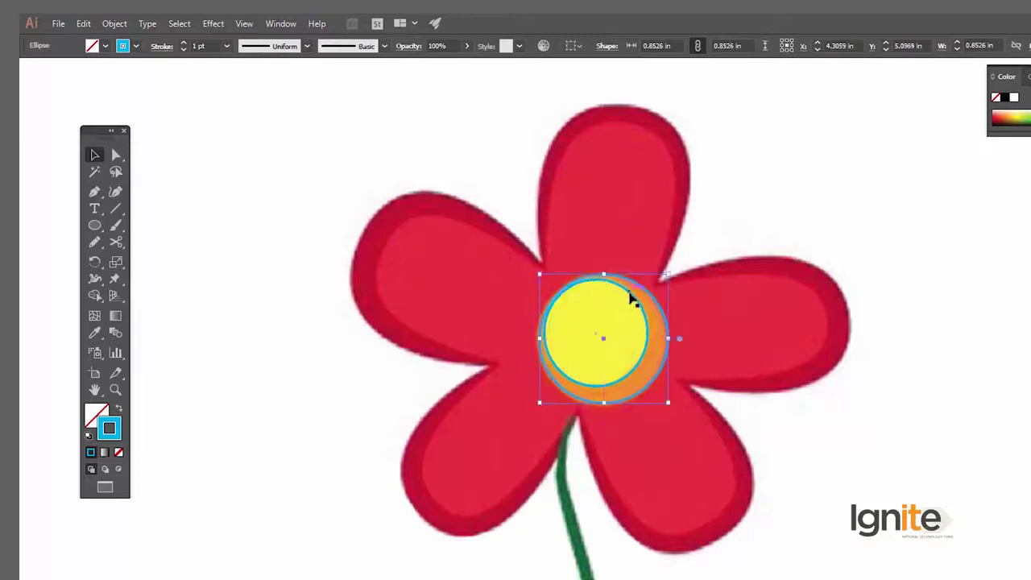
Zoom in on the stem and start a Pen path down its side to the bend.
click(701, 257)
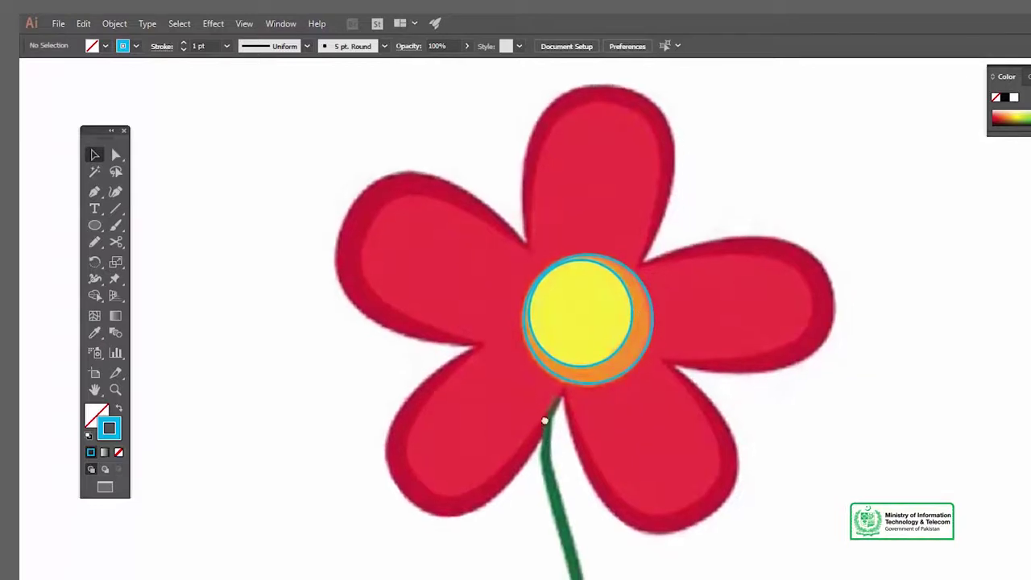
scroll(565, 451, down, 3)
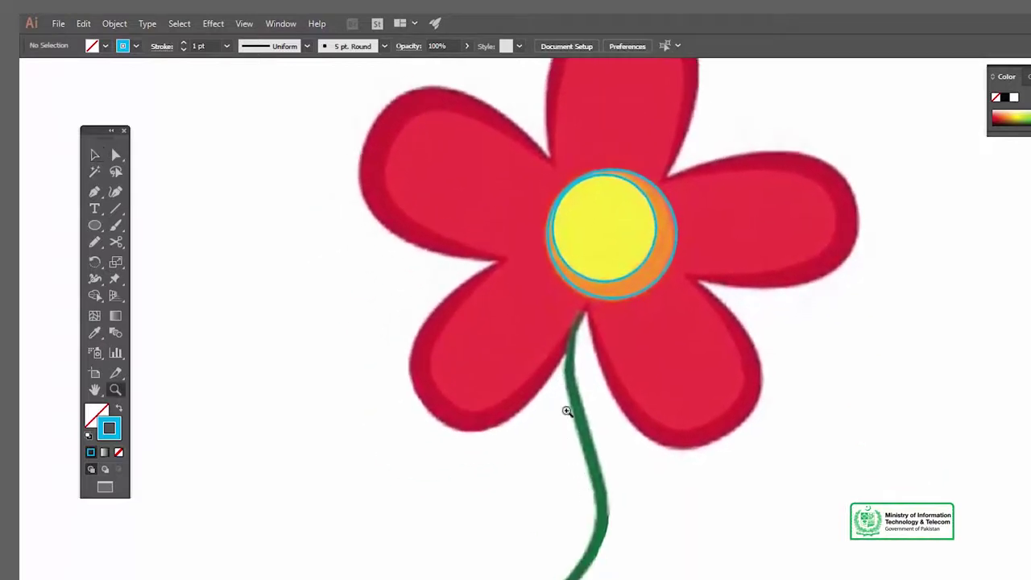
click(569, 354)
click(605, 392)
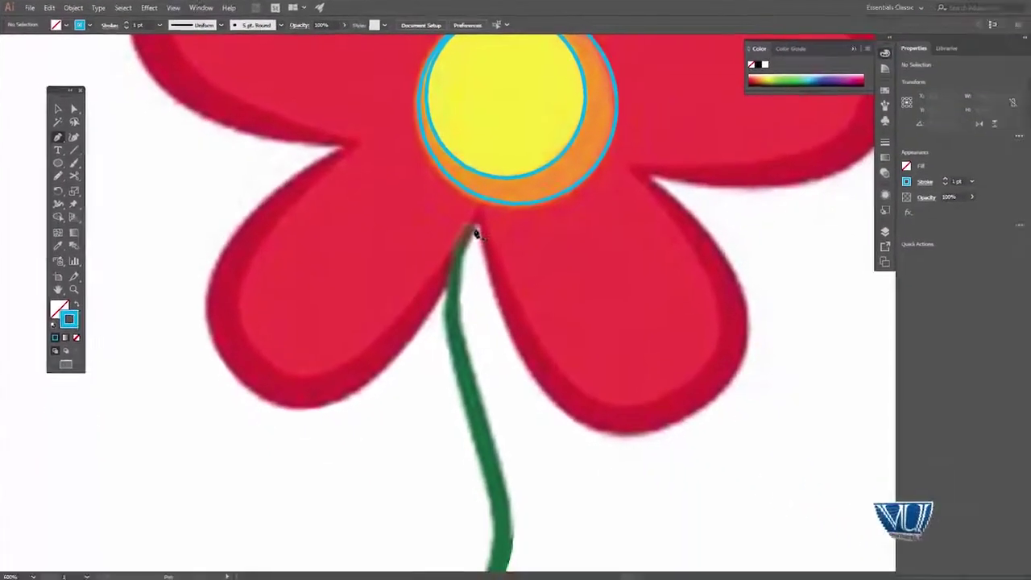
drag(465, 256, 467, 349)
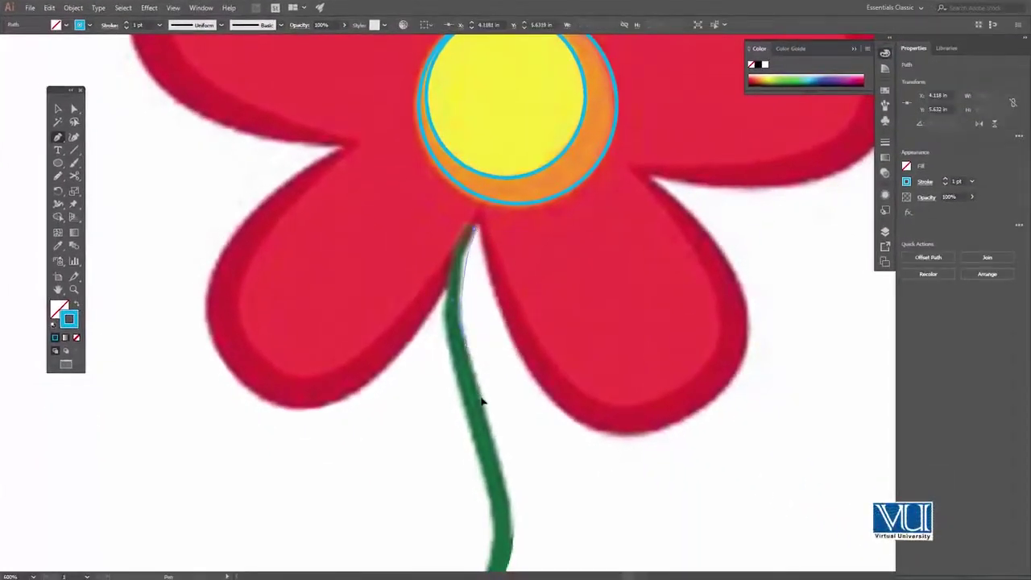
scroll(479, 350, down, 2)
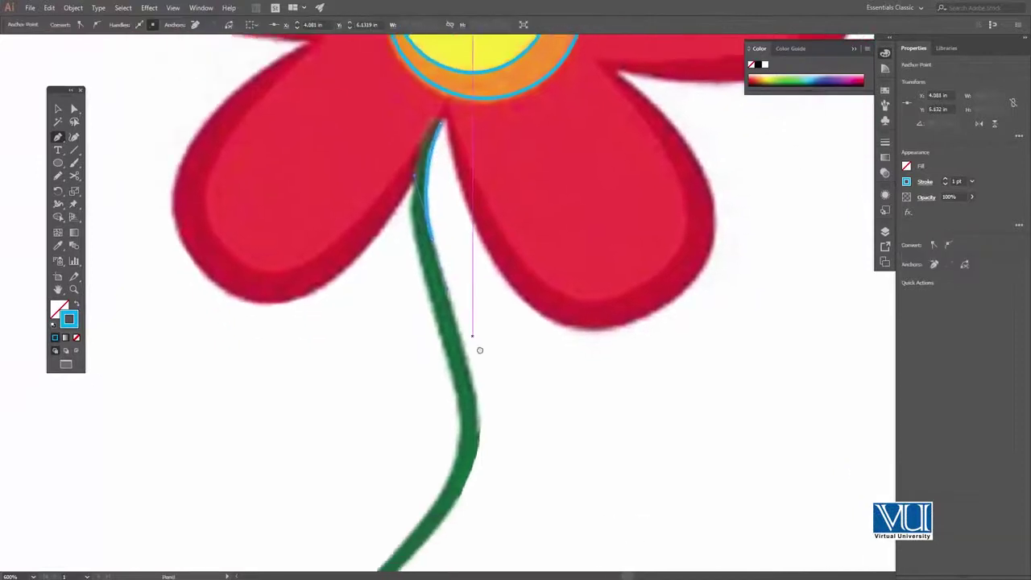
scroll(483, 362, down, 2)
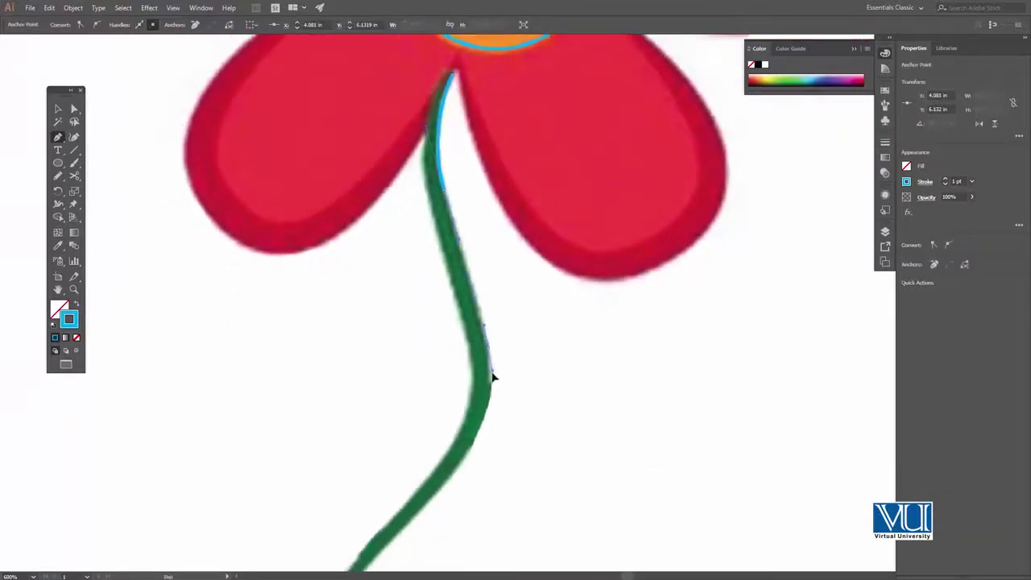
drag(491, 379, 477, 442)
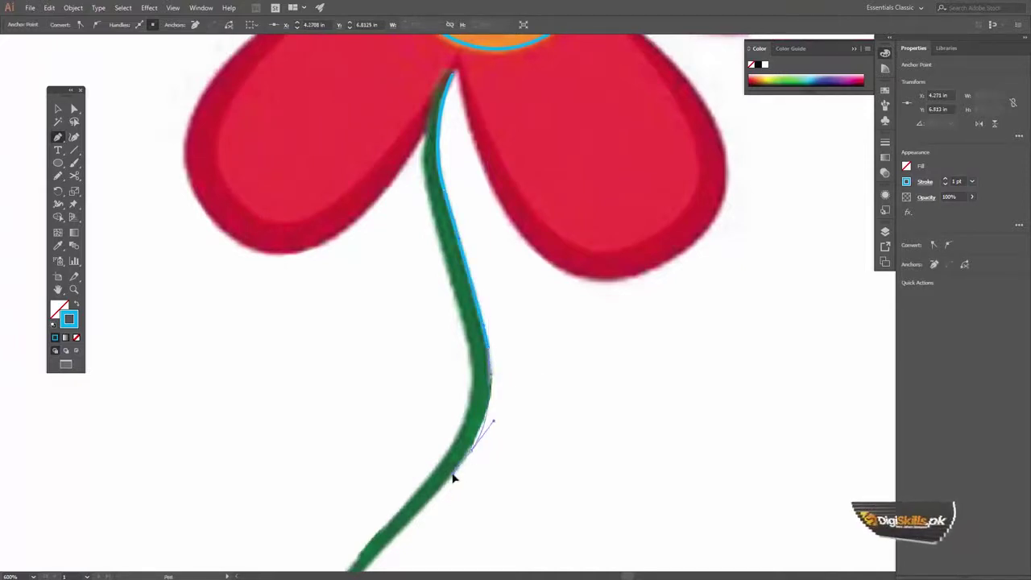
Continue the stem outline to the tip and back up the other side to the top.
drag(467, 483, 519, 310)
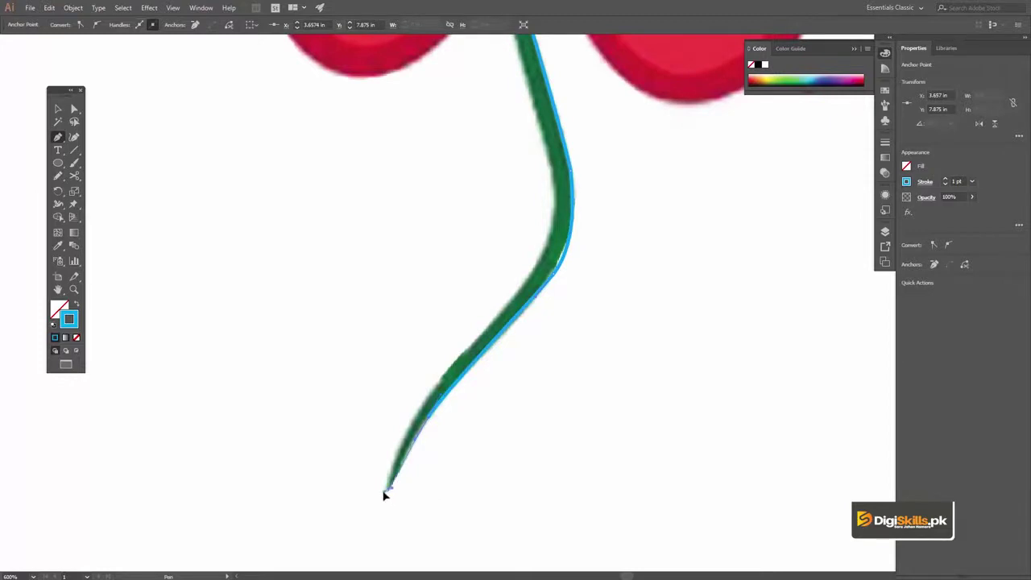
click(402, 433)
scroll(420, 412, up, 2)
click(464, 384)
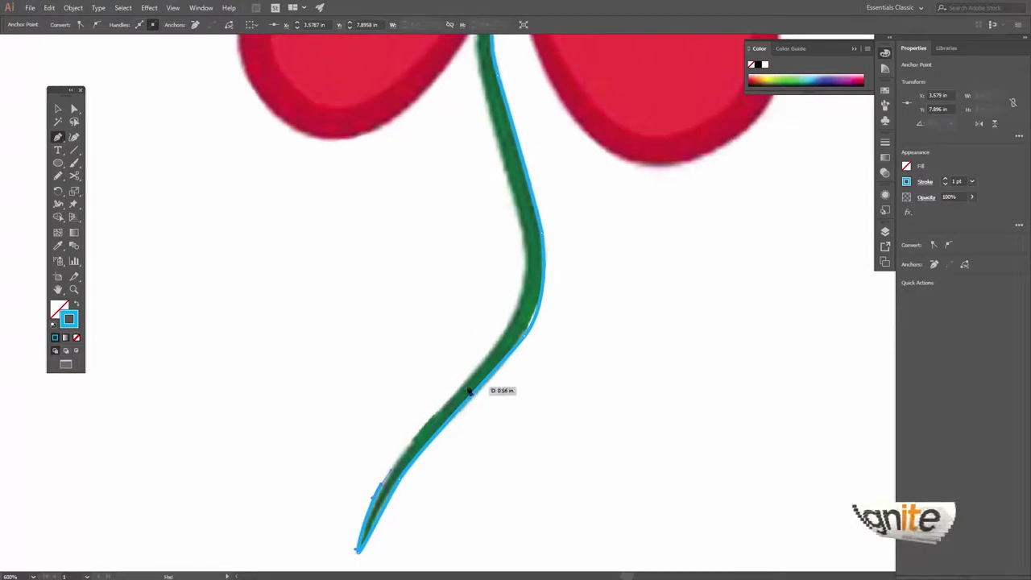
scroll(489, 359, up, 3)
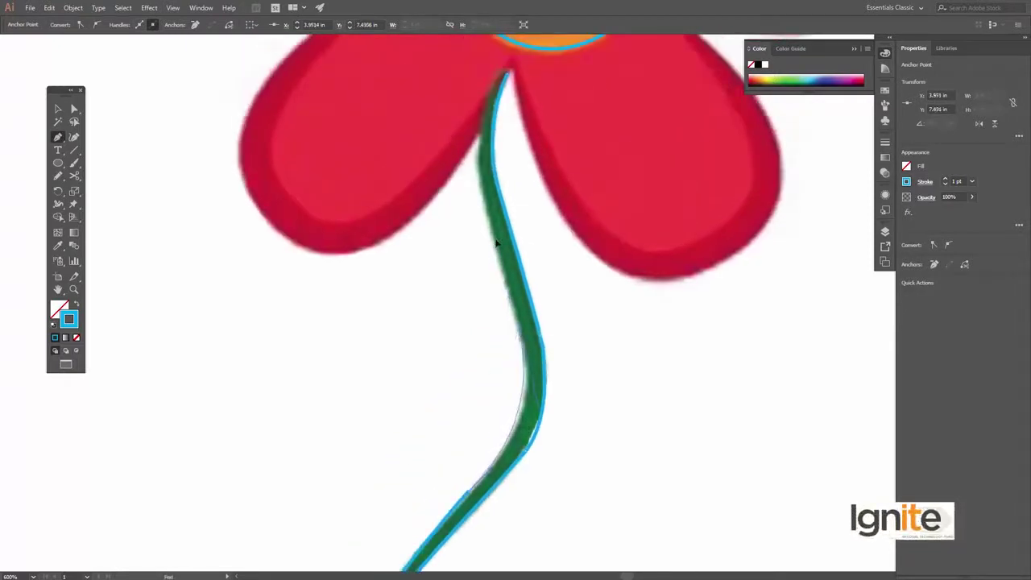
scroll(495, 253, up, 3)
click(503, 200)
Zoom out to view the whole flower, then zoom back in close on the centre.
key(z)
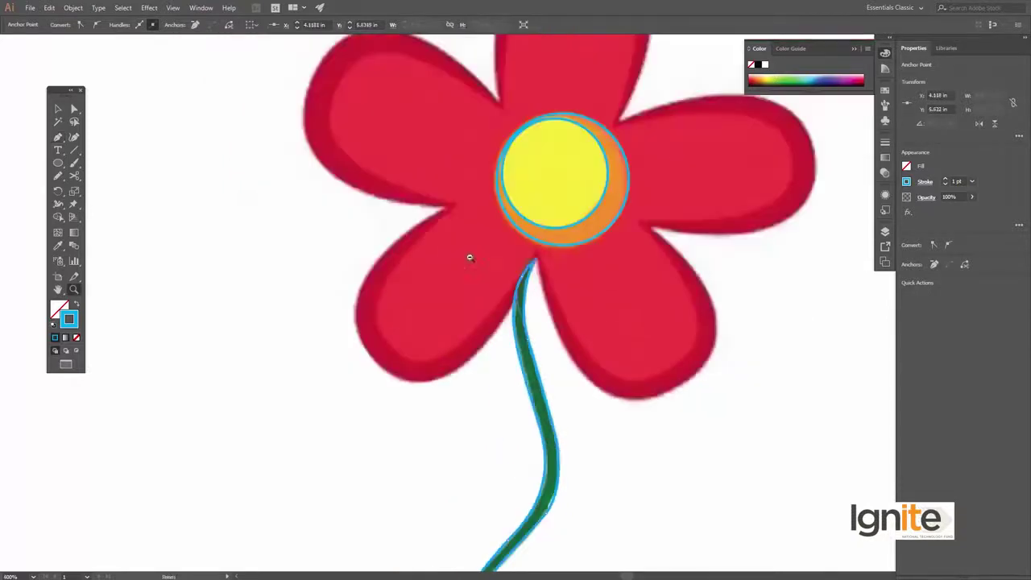
alt+click(469, 255)
alt+click(540, 318)
alt+click(564, 339)
click(506, 261)
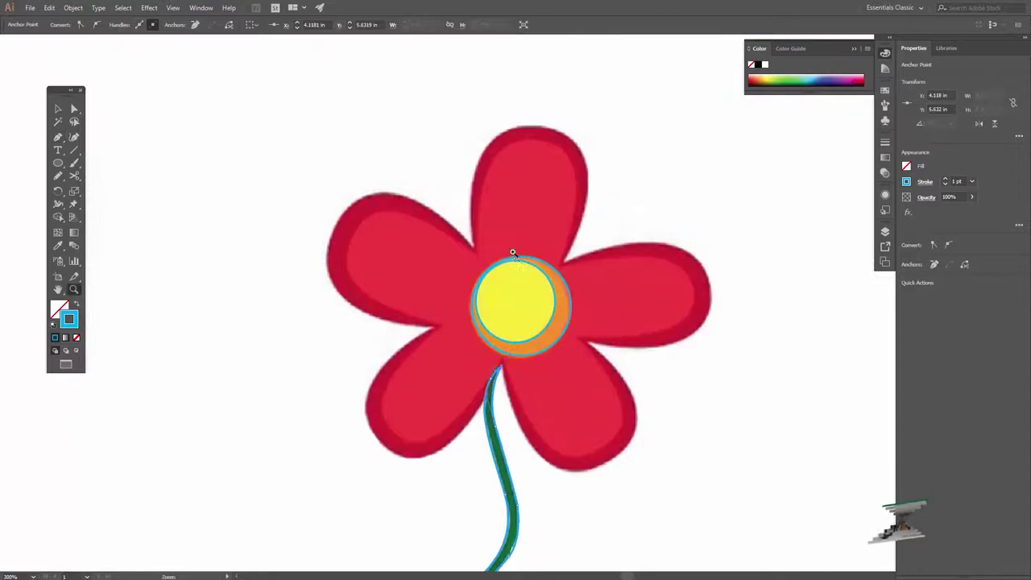
key(p)
key(z)
click(477, 388)
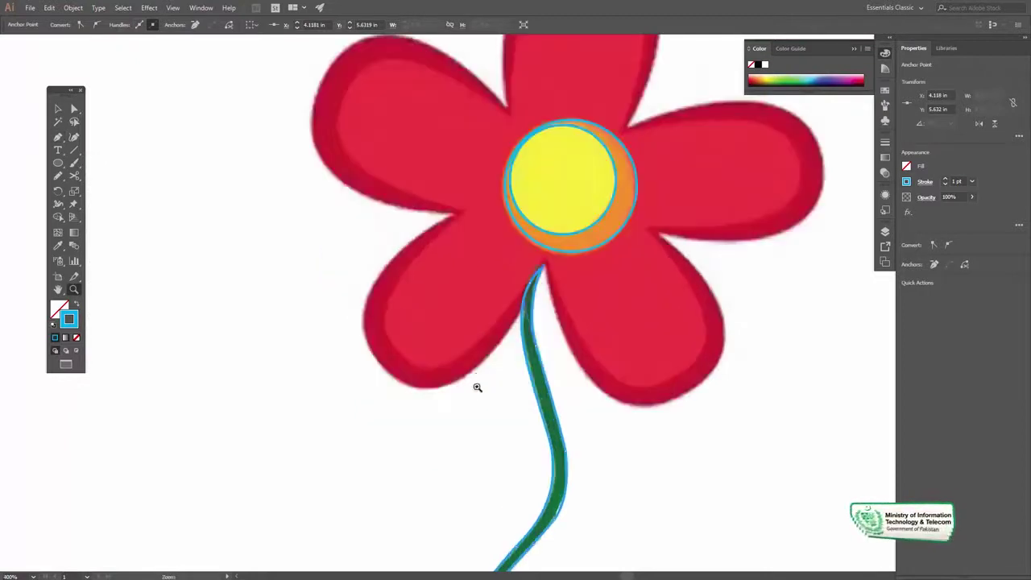
click(509, 280)
Trace the top petal's inner edge with curved Pen anchors.
key(v)
mouse_move(511, 310)
mouse_down()
mouse_move(476, 329)
mouse_move(476, 319)
mouse_up()
mouse_move(451, 180)
mouse_down()
mouse_move(460, 276)
mouse_move(430, 245)
mouse_move(427, 287)
mouse_move(458, 94)
mouse_move(477, 88)
mouse_up()
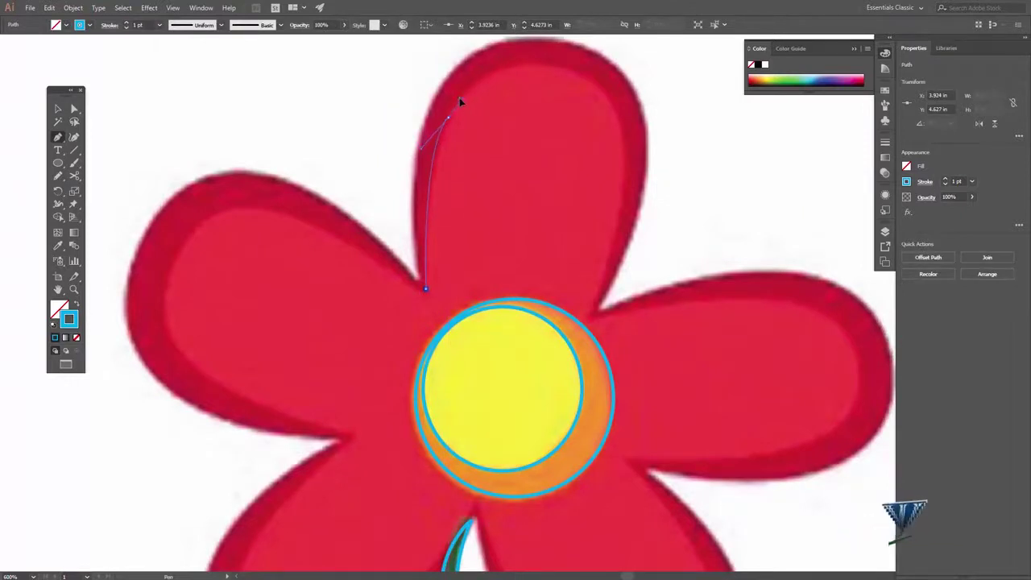
drag(457, 101, 456, 102)
key(ctrl+z)
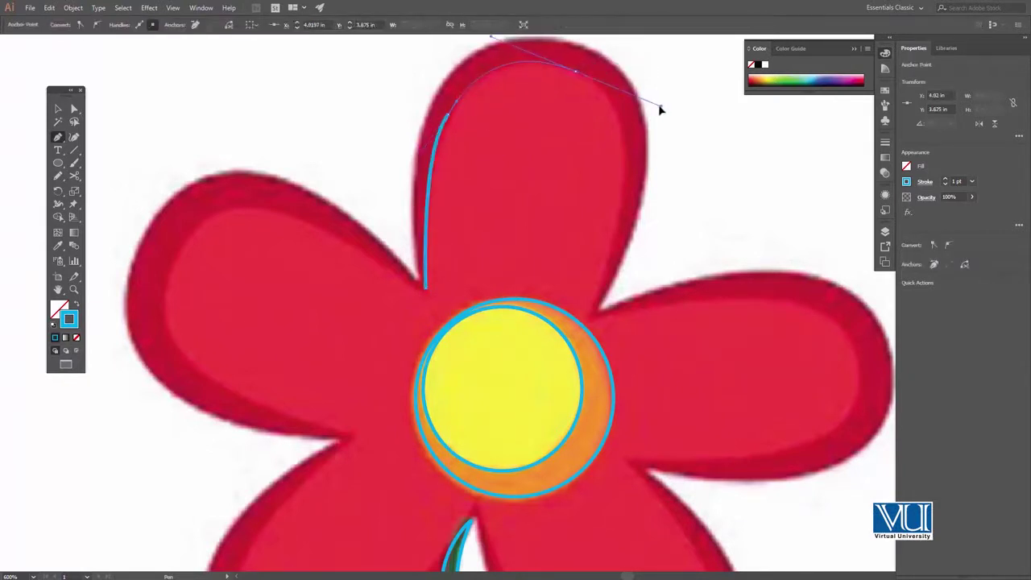
click(593, 78)
drag(630, 145, 605, 108)
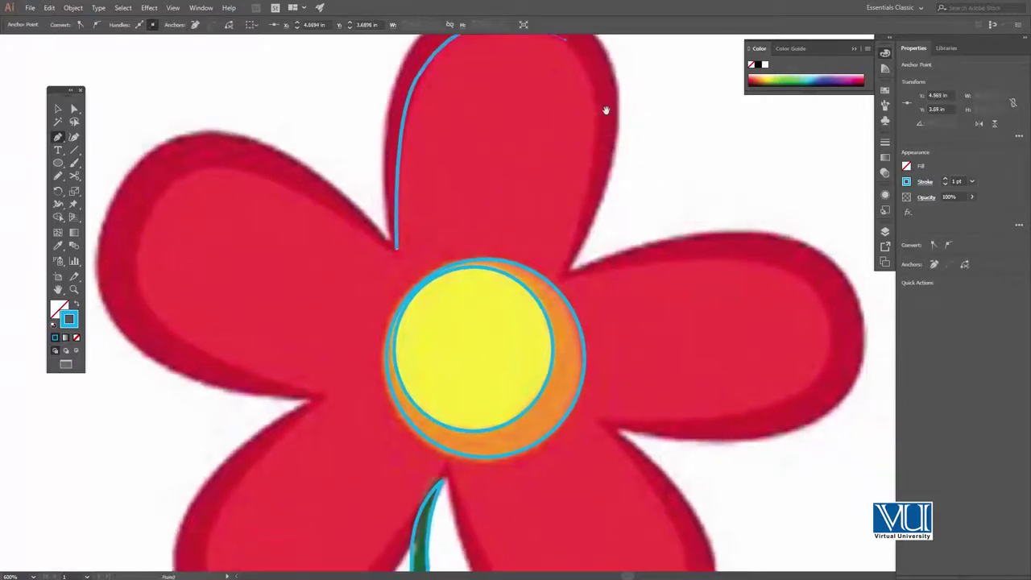
click(596, 160)
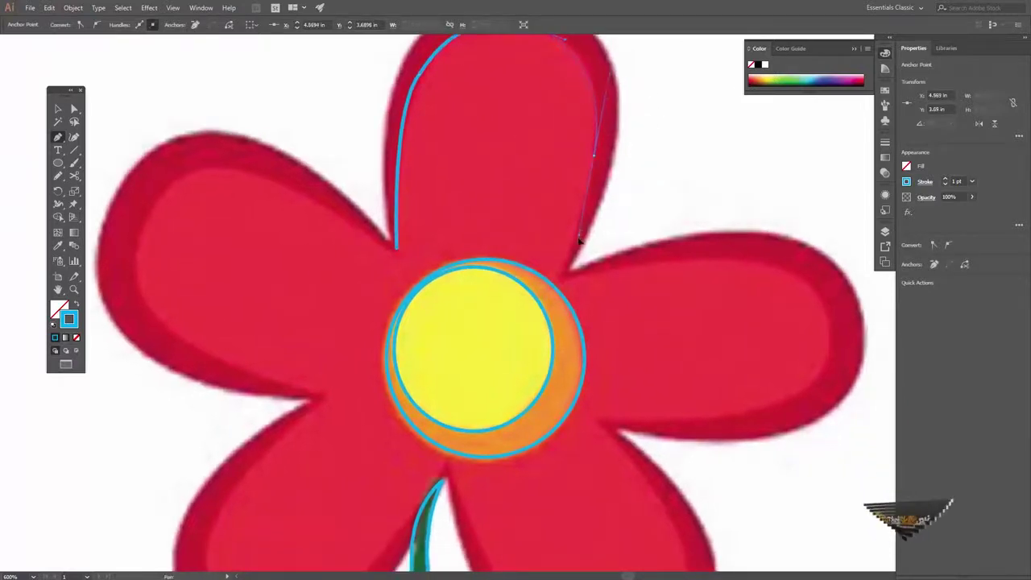
mouse_move(579, 233)
mouse_down()
mouse_move(568, 274)
mouse_move(488, 187)
mouse_up()
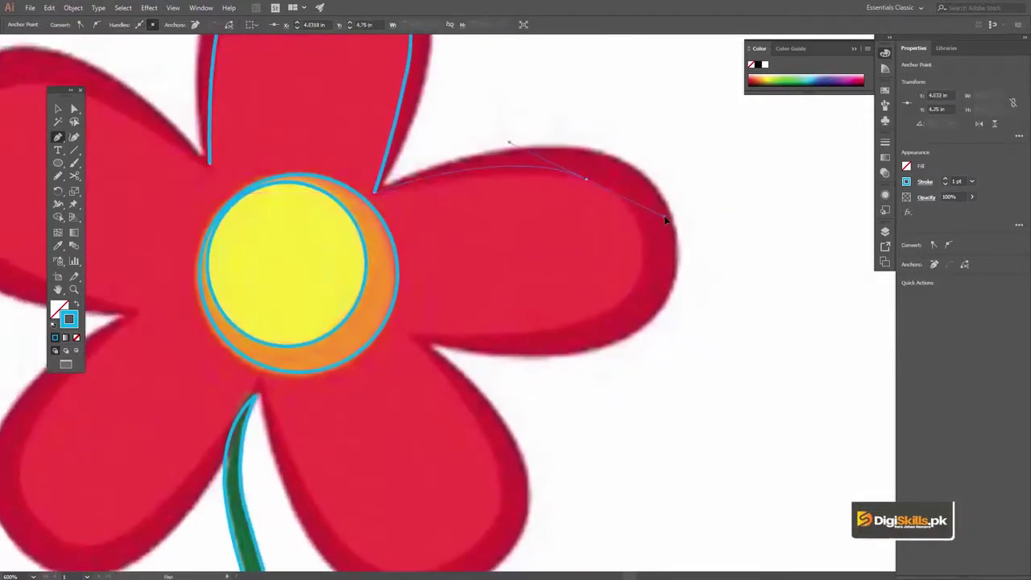
Continue the inner outline around the right and lower-right petals.
click(617, 193)
mouse_move(633, 299)
mouse_down()
mouse_move(609, 383)
mouse_move(596, 375)
mouse_move(627, 304)
mouse_up()
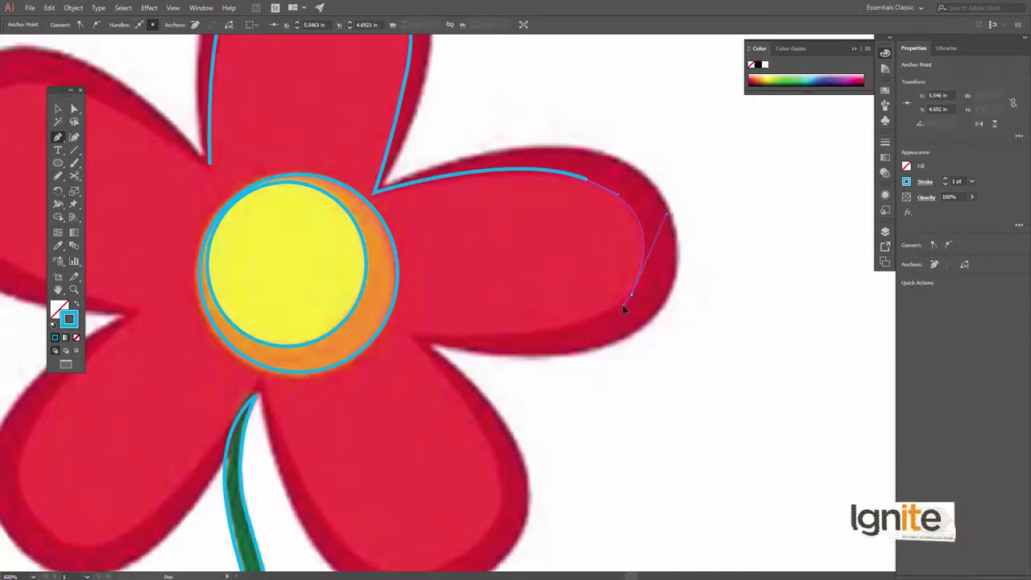
drag(570, 285, 731, 176)
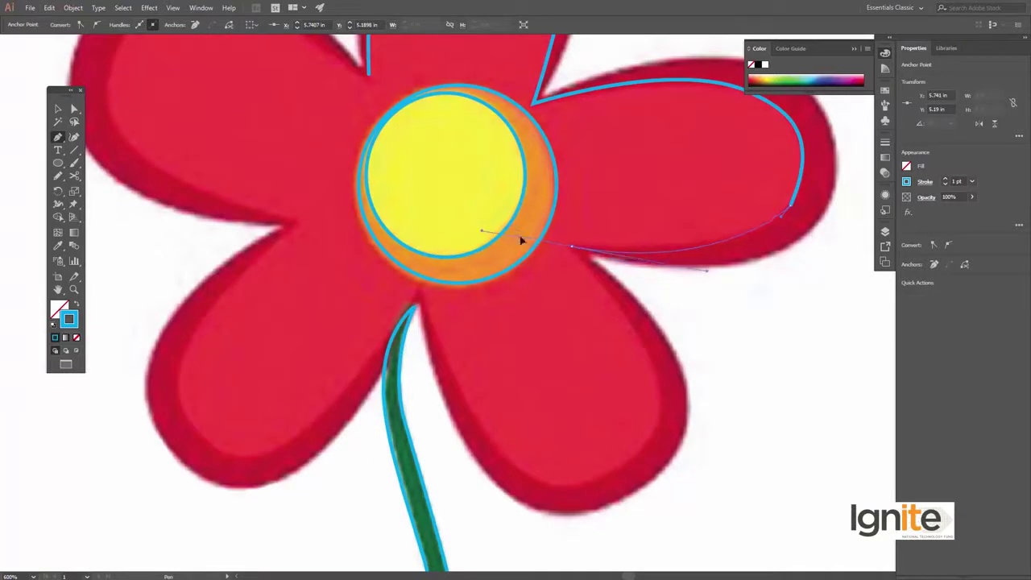
drag(604, 290, 606, 315)
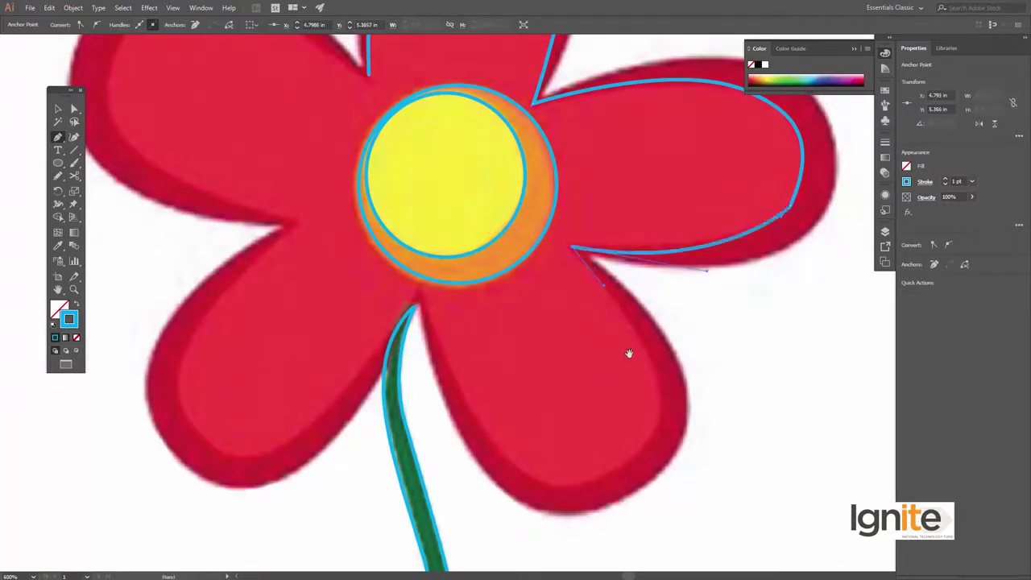
drag(629, 354, 554, 320)
click(580, 355)
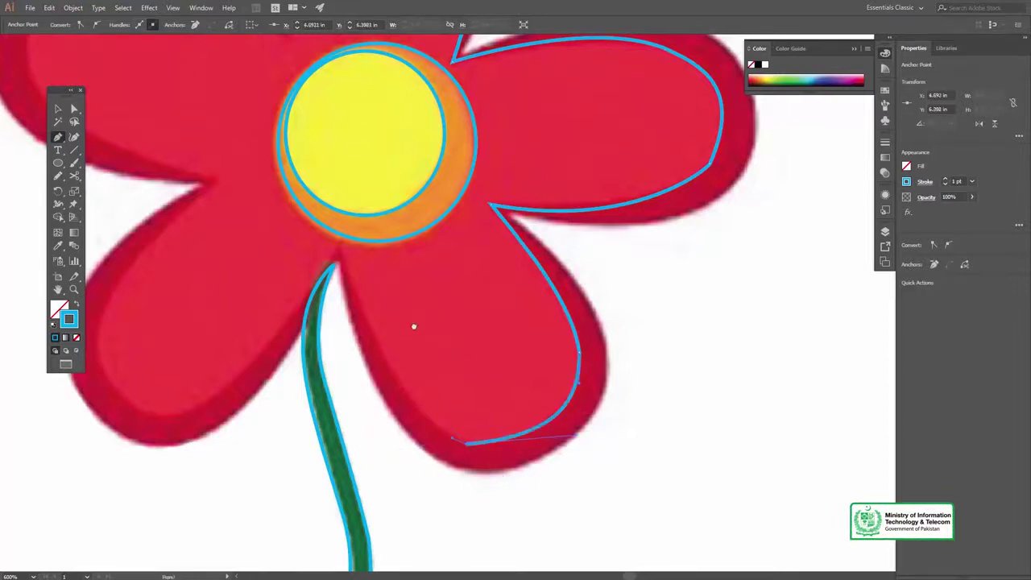
scroll(413, 326, down, 1)
scroll(415, 347, up, 1)
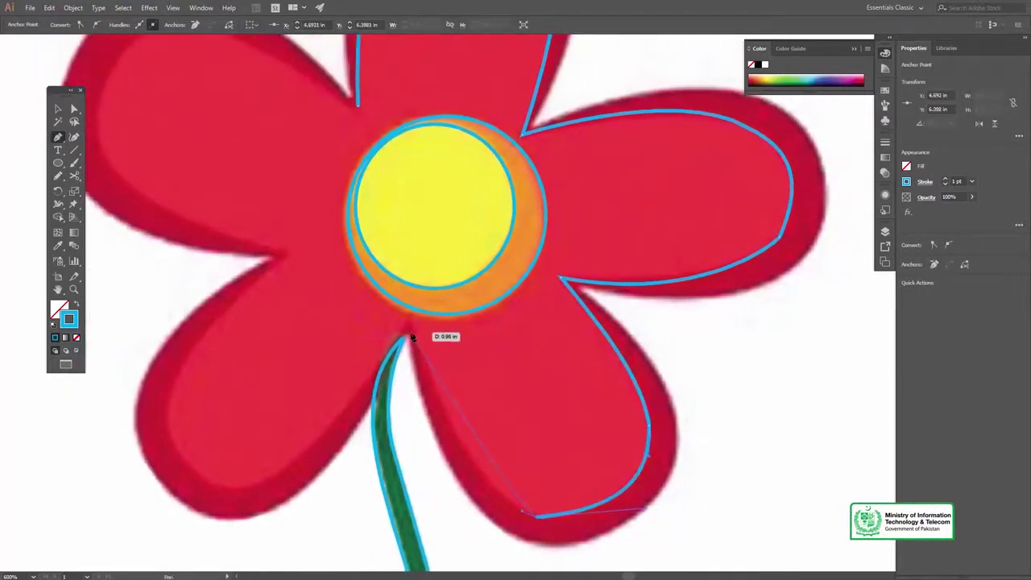
drag(405, 226, 362, 181)
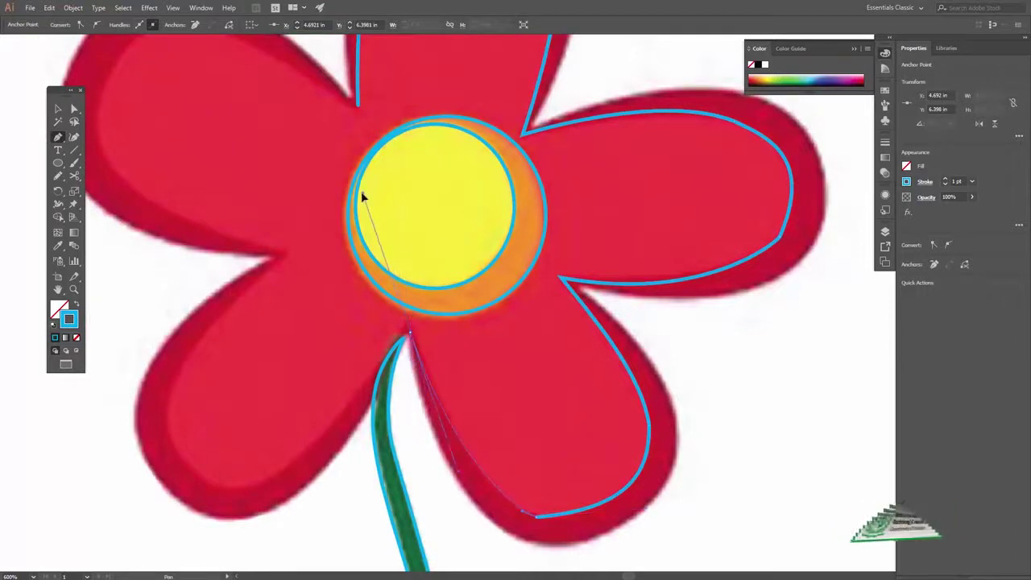
Extend the inner outline past the stem junction around the lower-left and left petals.
click(410, 327)
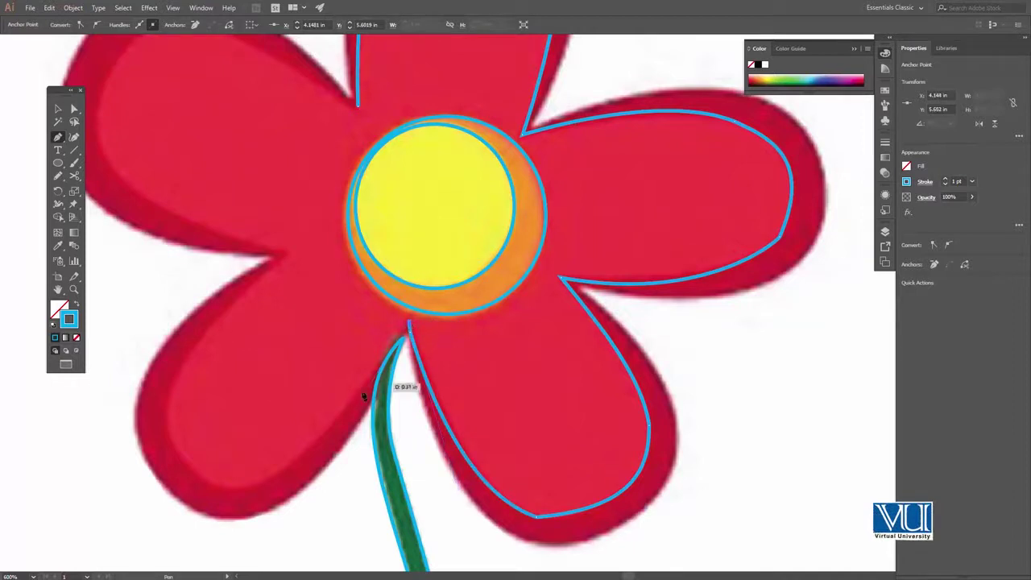
click(314, 446)
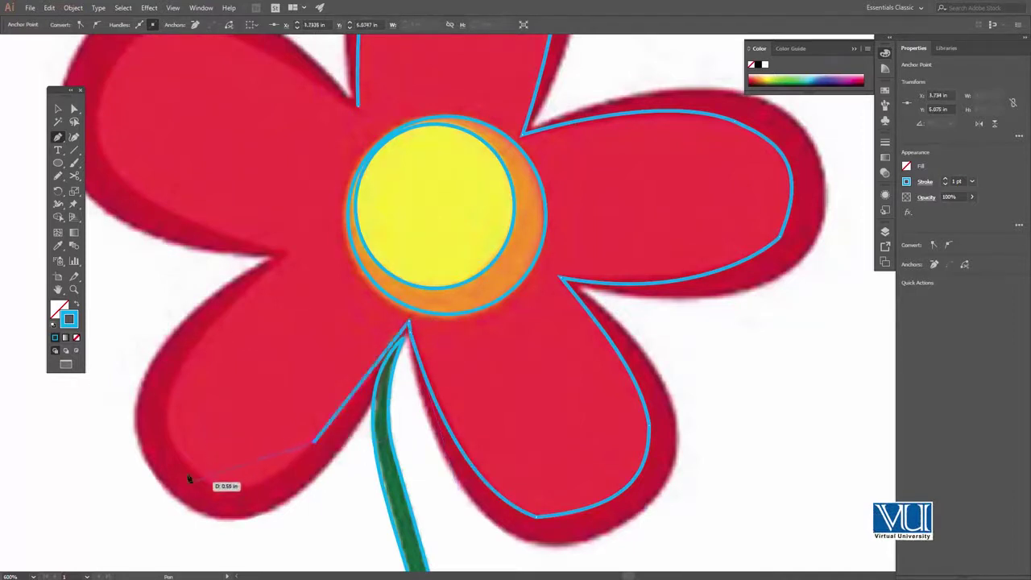
drag(170, 445, 172, 446)
drag(245, 290, 248, 285)
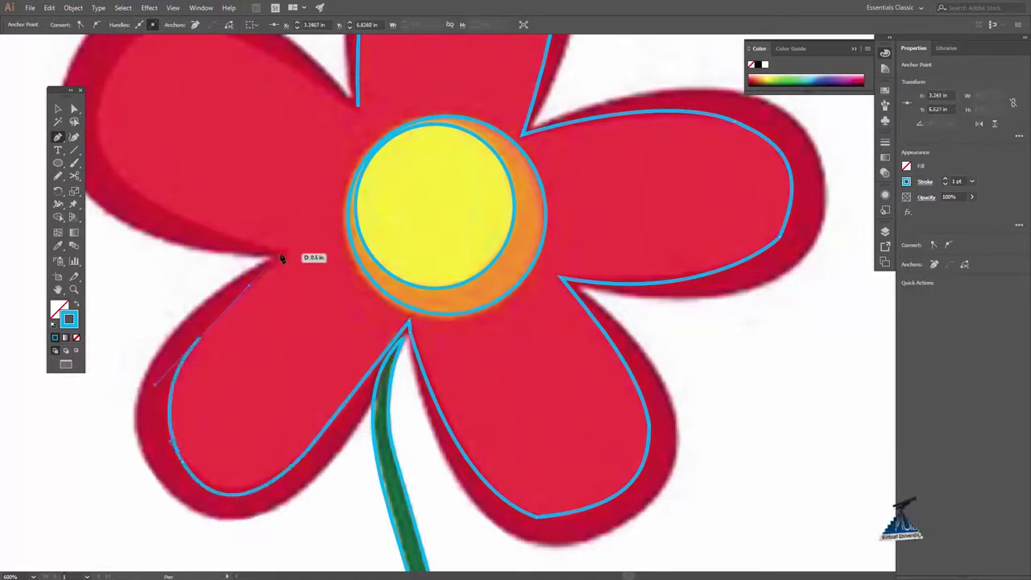
scroll(274, 323, up, 5)
scroll(274, 322, left, 4)
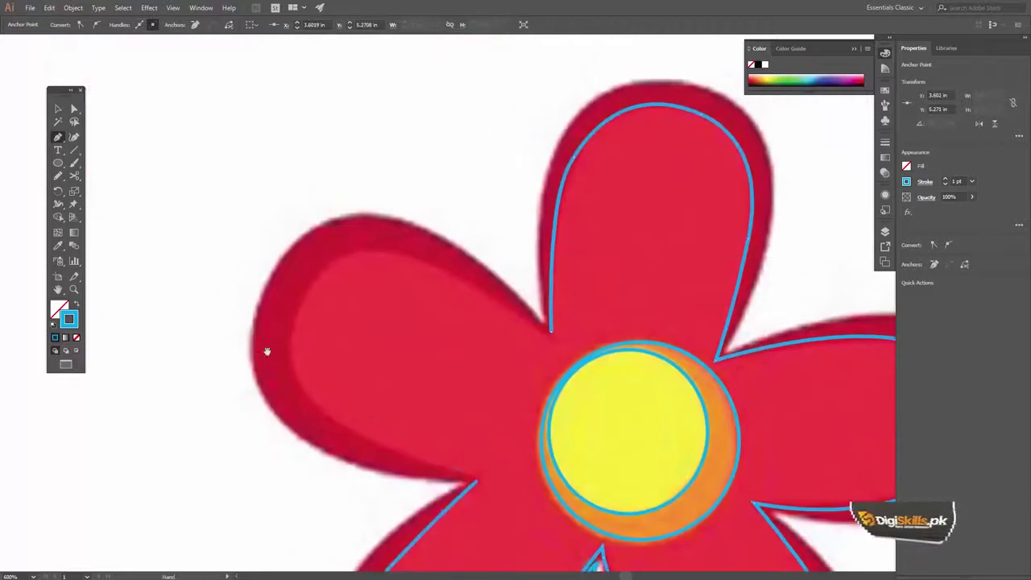
drag(290, 367, 277, 290)
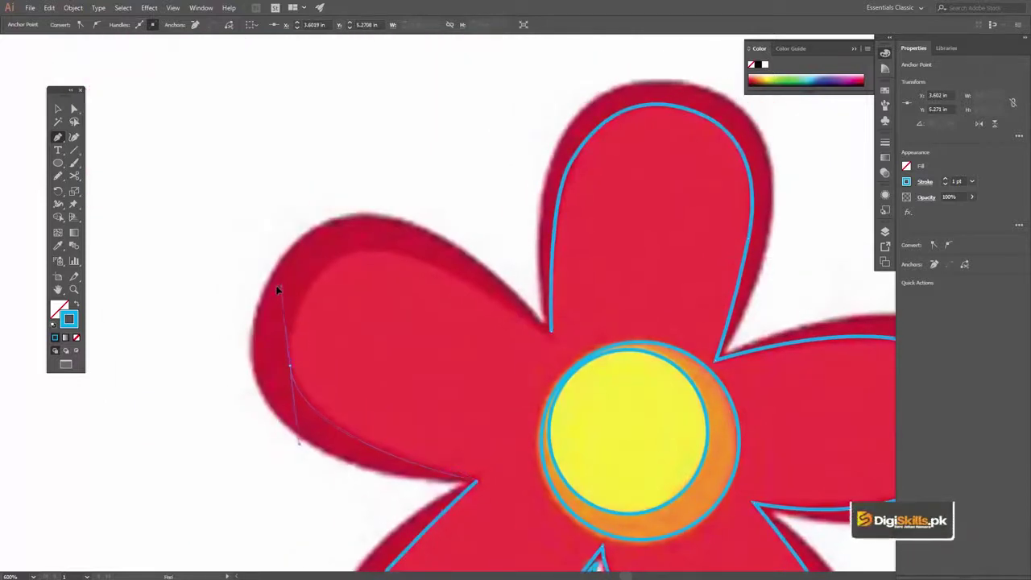
drag(286, 328, 287, 328)
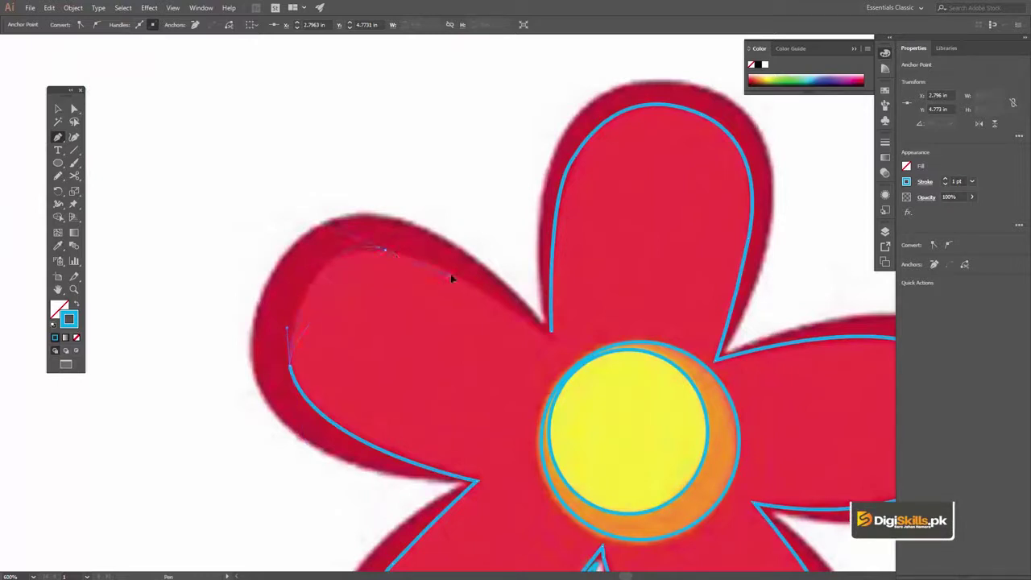
mouse_move(468, 271)
mouse_down()
mouse_move(414, 263)
mouse_move(422, 264)
mouse_up()
Finish the inner outline with a sharp corner below the top petal, then zoom out.
click(553, 331)
key(ctrl+z)
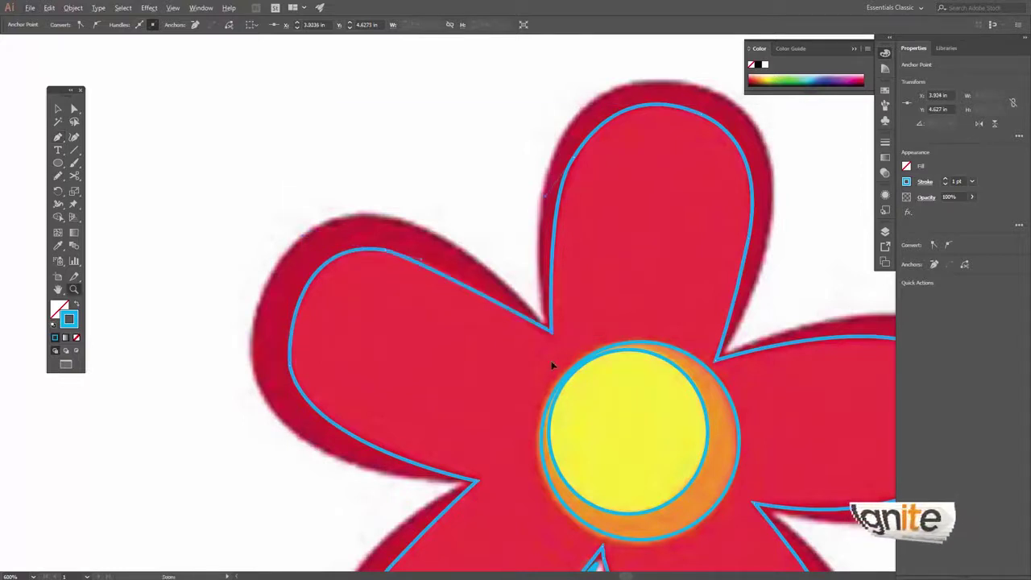
key(p)
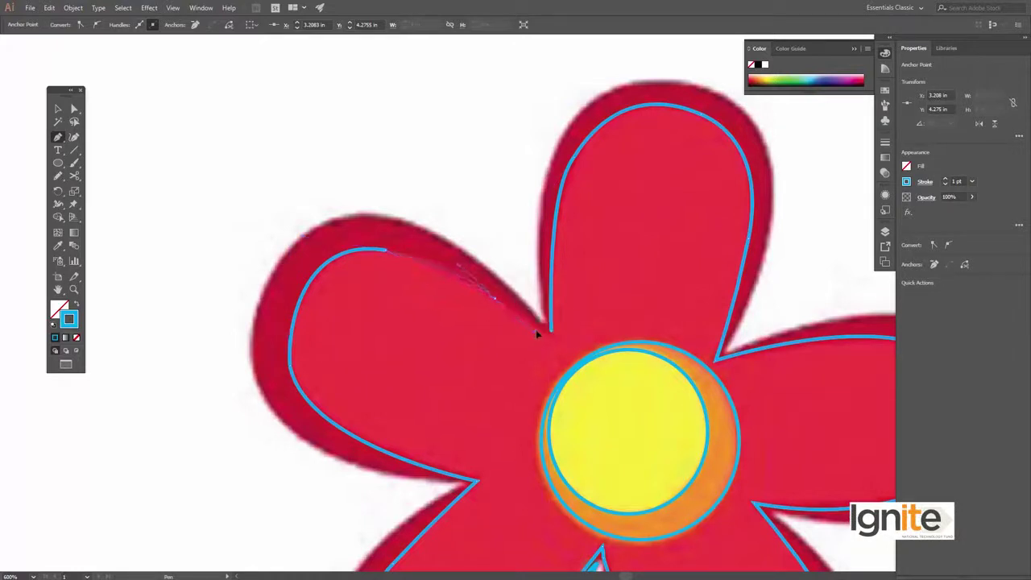
drag(550, 331, 551, 338)
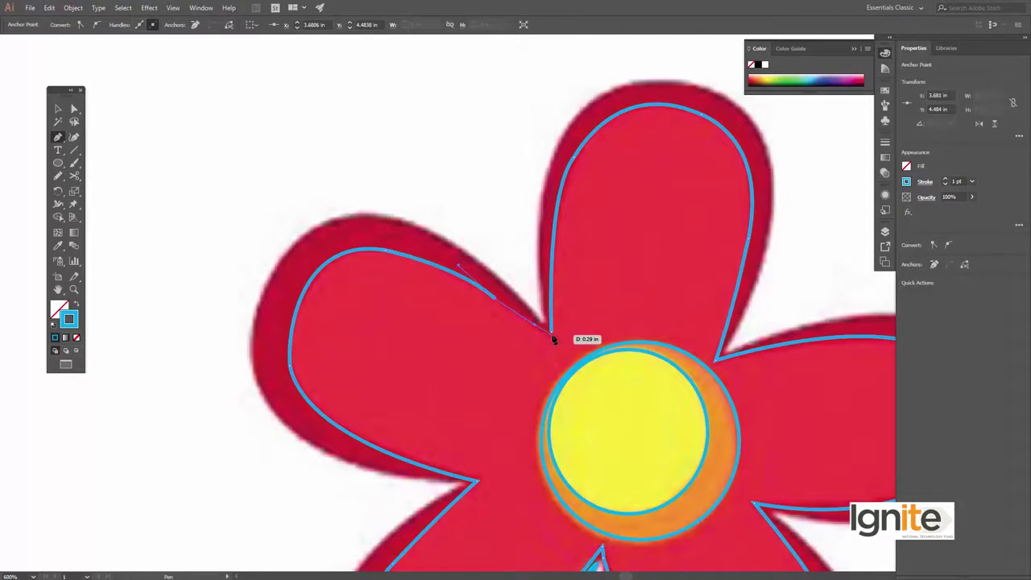
click(551, 337)
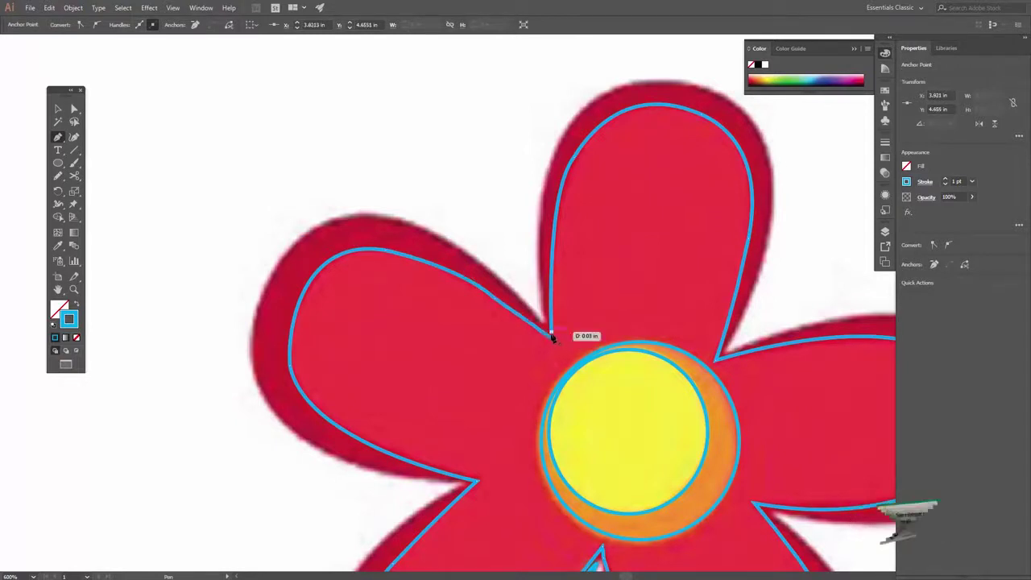
ctrl+alt+click(533, 333)
Resume the petal path and curve it over the top petal's outer edge to the right petal.
ctrl+alt+click(533, 333)
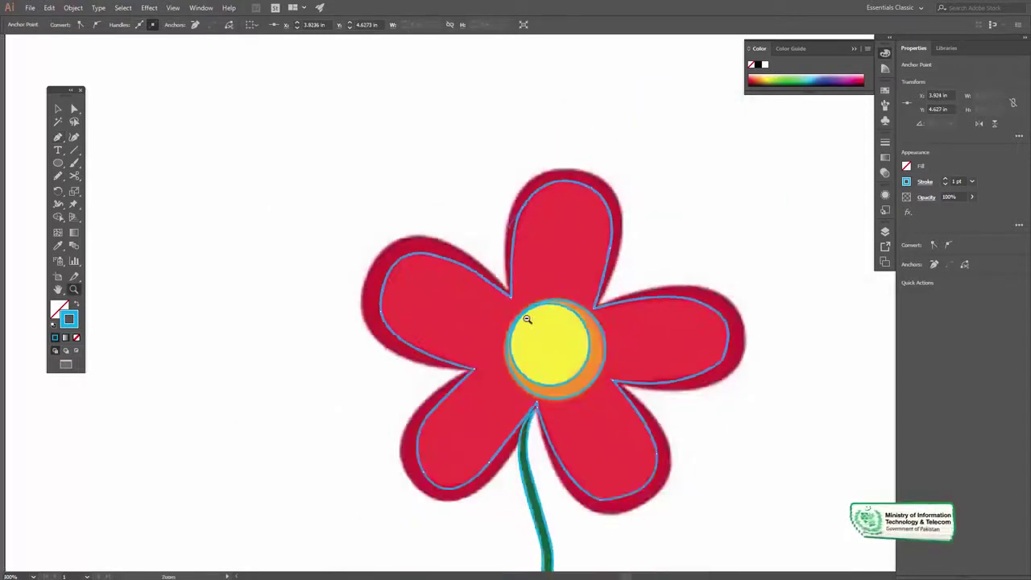
ctrl+alt+click(533, 316)
ctrl+click(550, 266)
ctrl+click(499, 322)
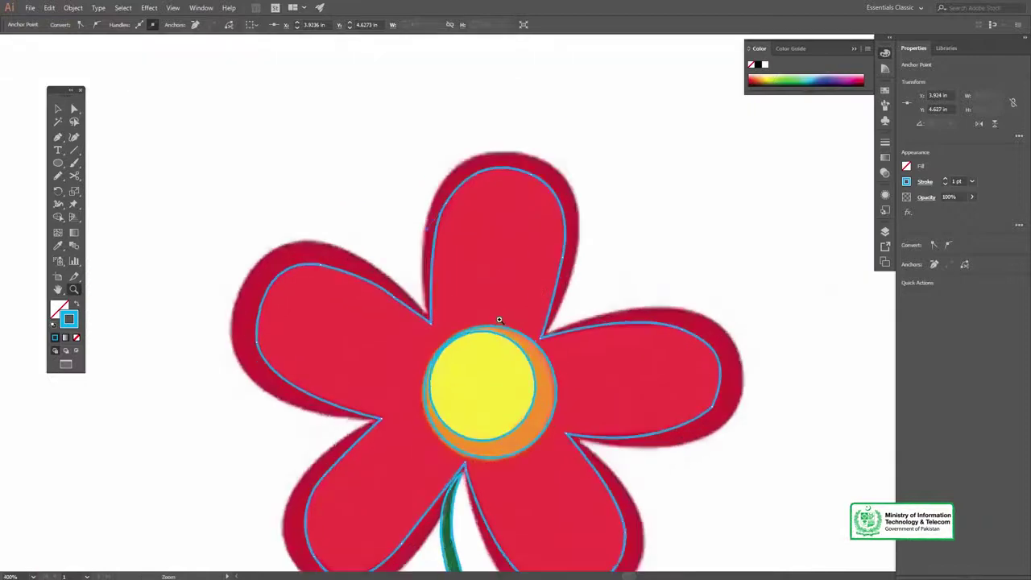
click(461, 314)
key(p)
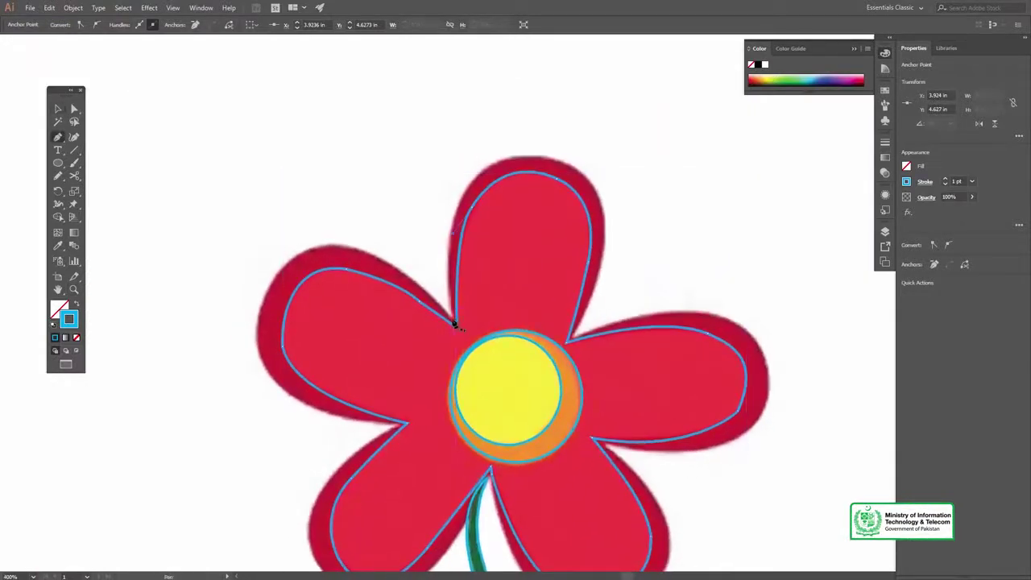
click(456, 323)
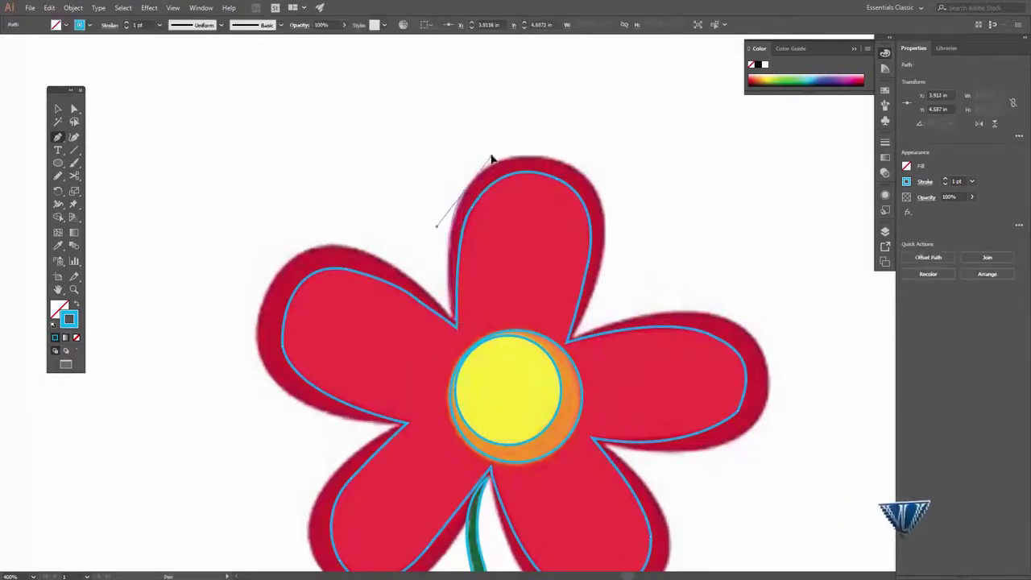
drag(481, 172, 589, 180)
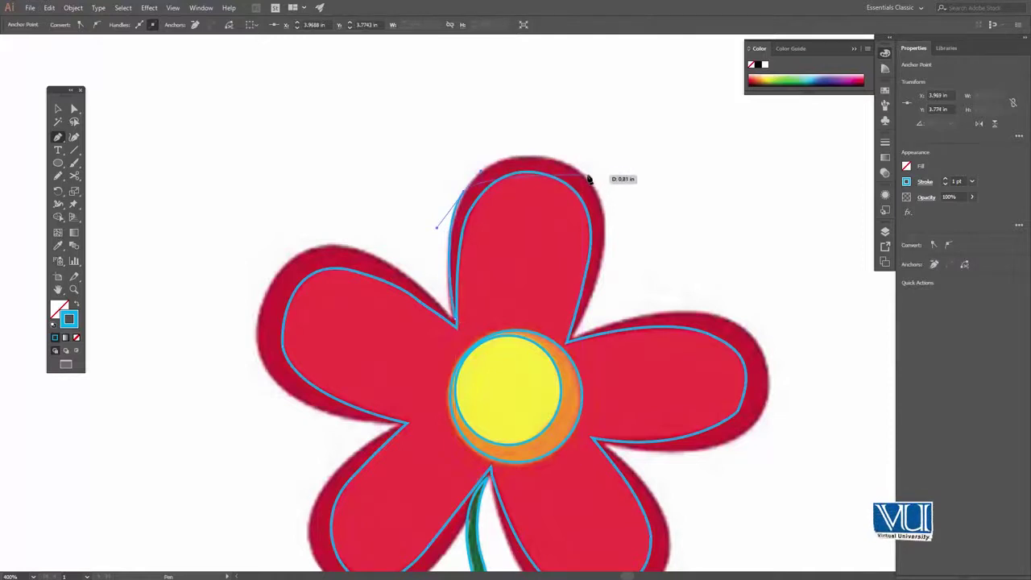
drag(653, 236, 654, 230)
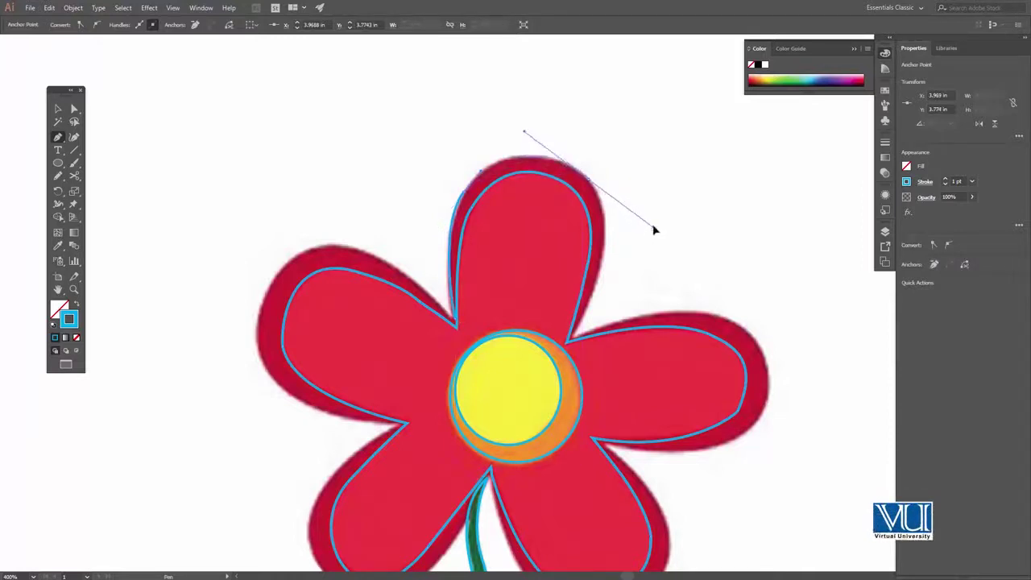
click(576, 337)
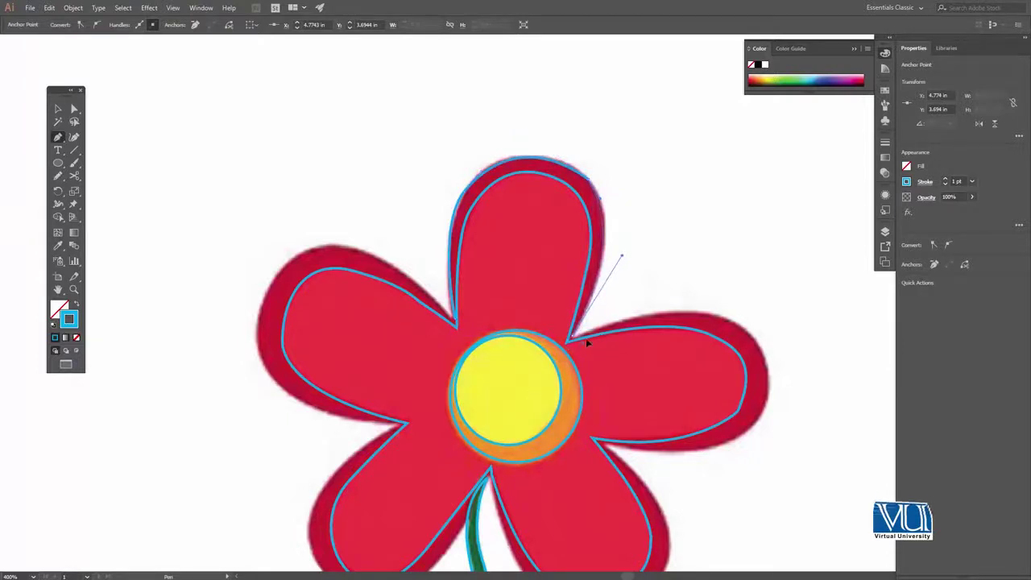
Trace the right and lower-right petals' outer edges and close the path at the stem top.
mouse_move(653, 263)
mouse_down()
mouse_move(698, 324)
mouse_move(668, 292)
mouse_move(637, 379)
mouse_up()
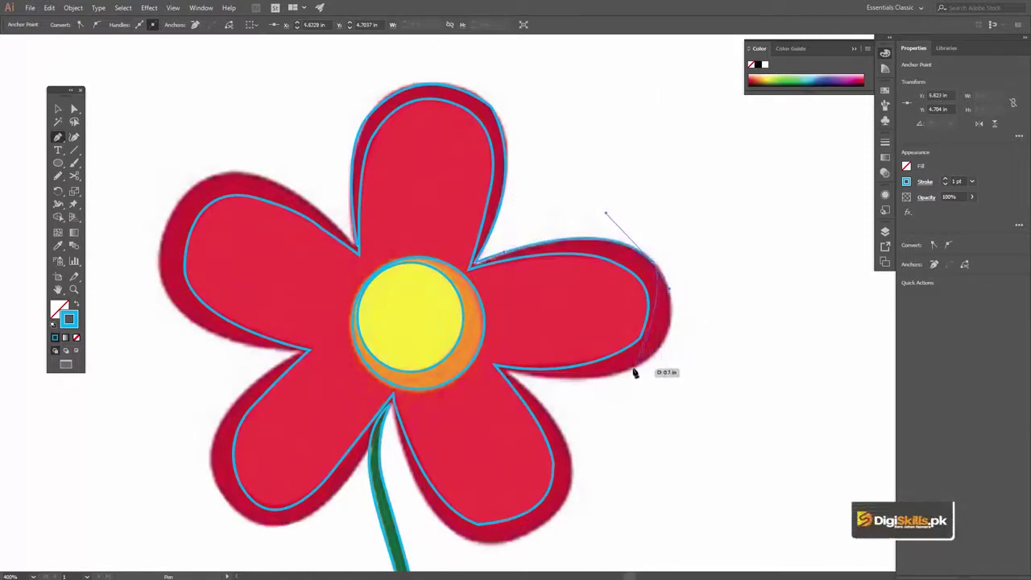
drag(588, 384, 534, 376)
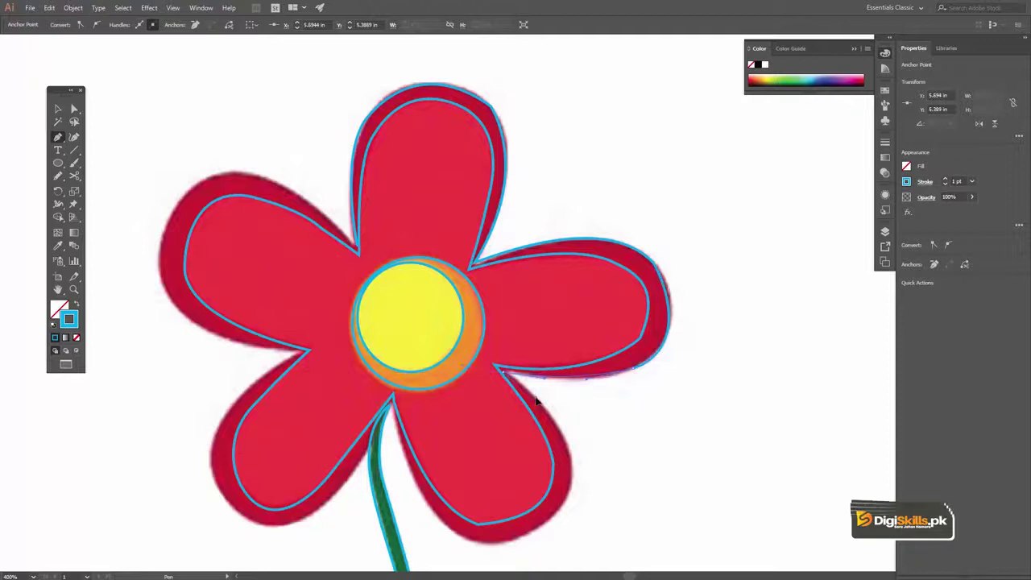
scroll(564, 387, down, 5)
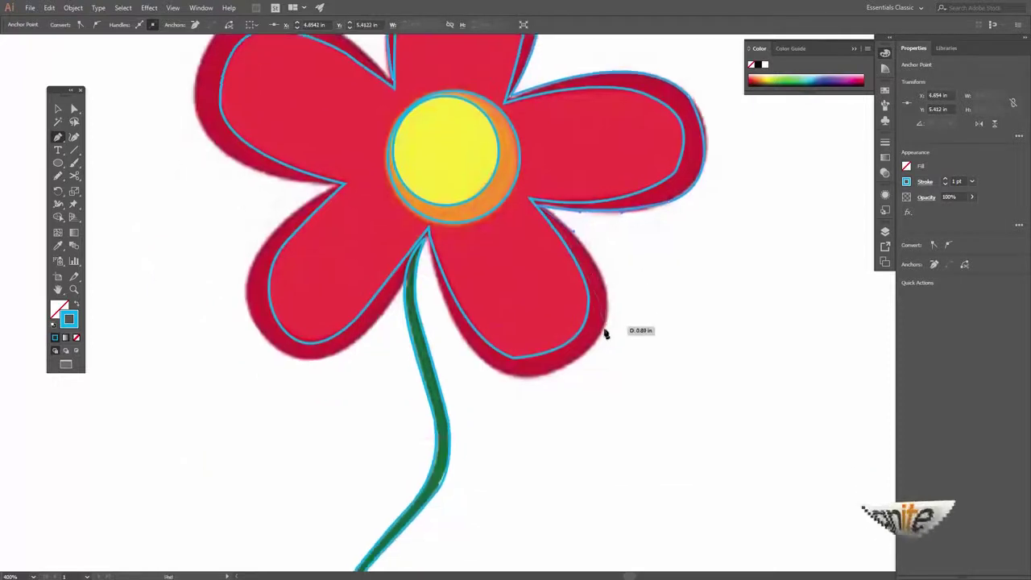
mouse_move(606, 334)
mouse_down()
mouse_move(585, 367)
mouse_move(501, 360)
mouse_up()
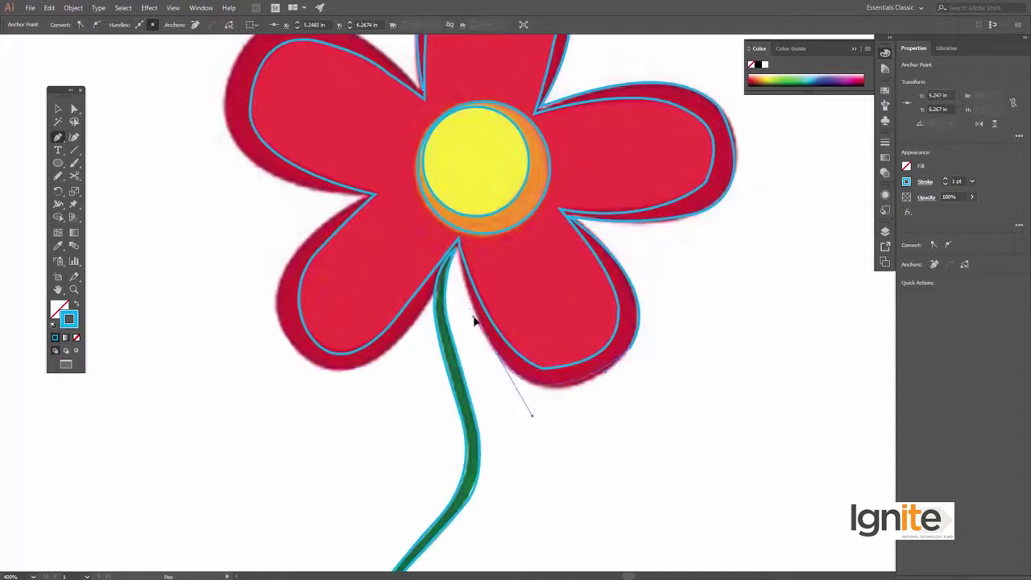
click(460, 234)
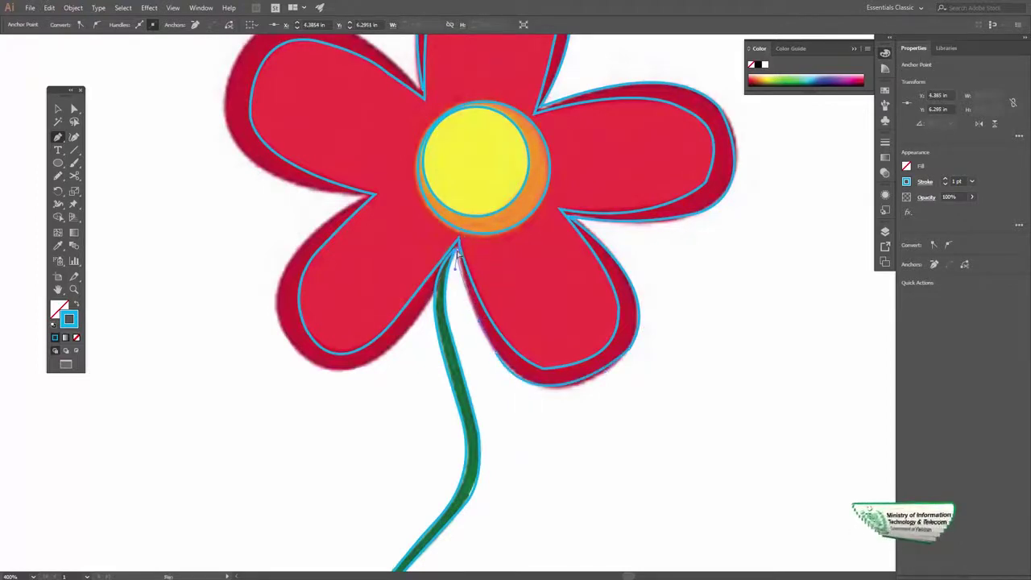
drag(457, 255, 473, 257)
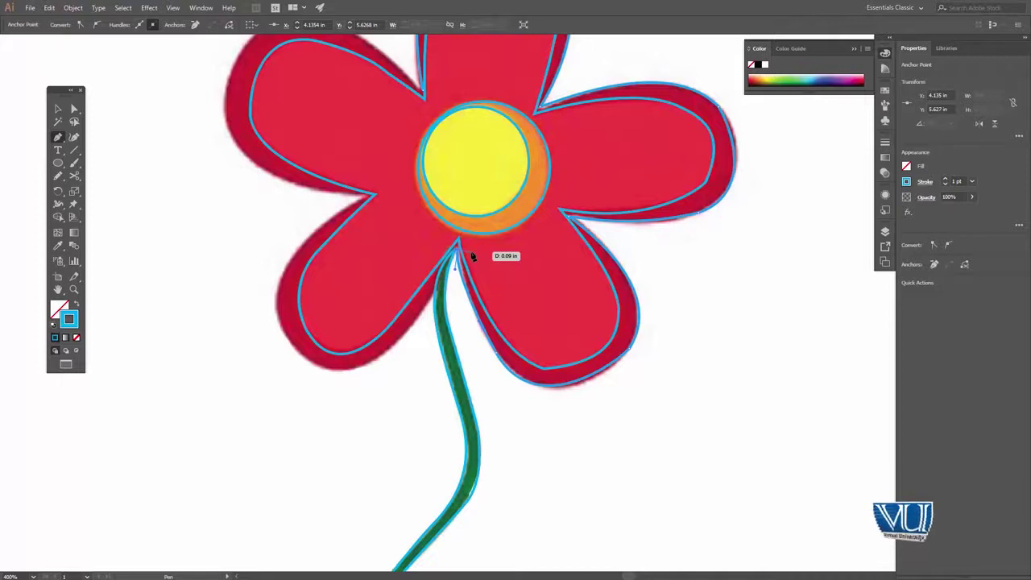
Zoom in at the stem junction and trace the lower-left petal's outer edge.
key(z)
click(454, 265)
click(505, 311)
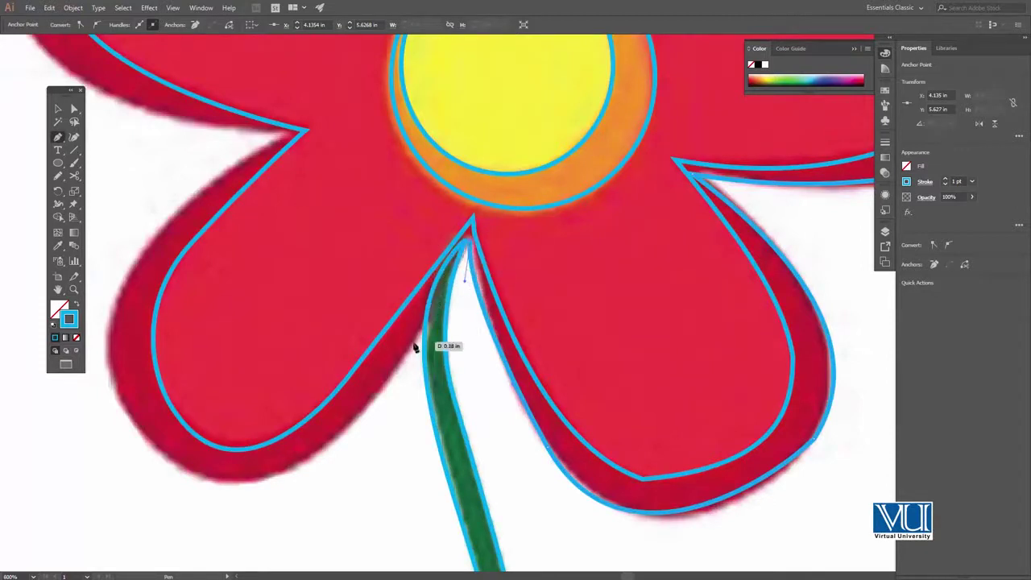
scroll(460, 316, down, 3)
scroll(460, 315, left, 5)
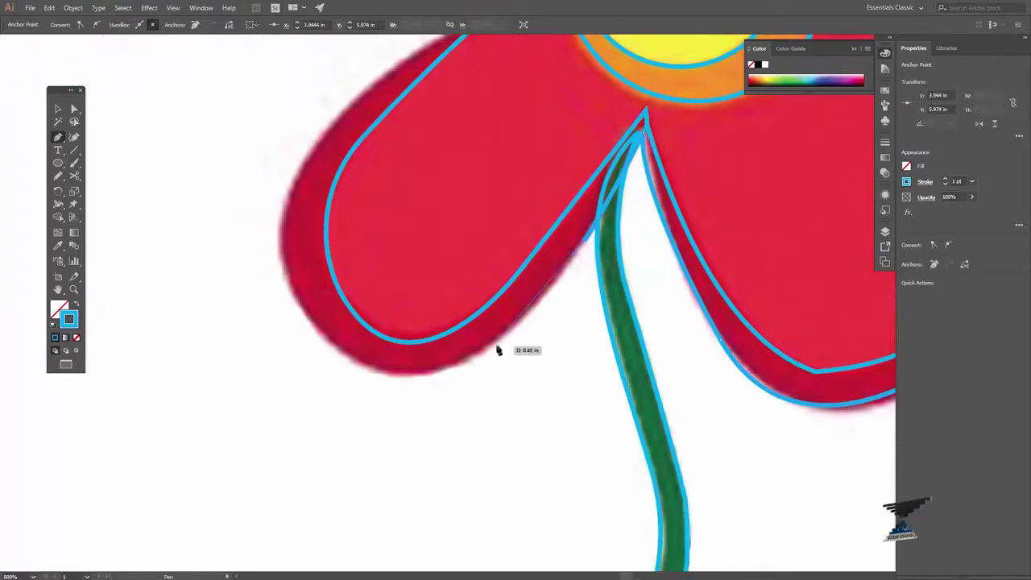
click(423, 374)
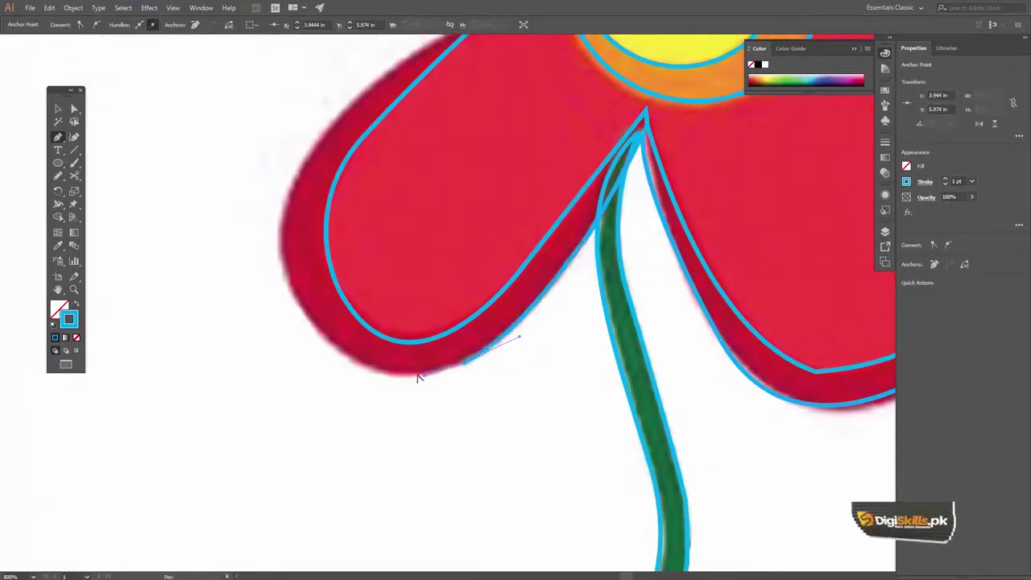
drag(294, 297, 257, 219)
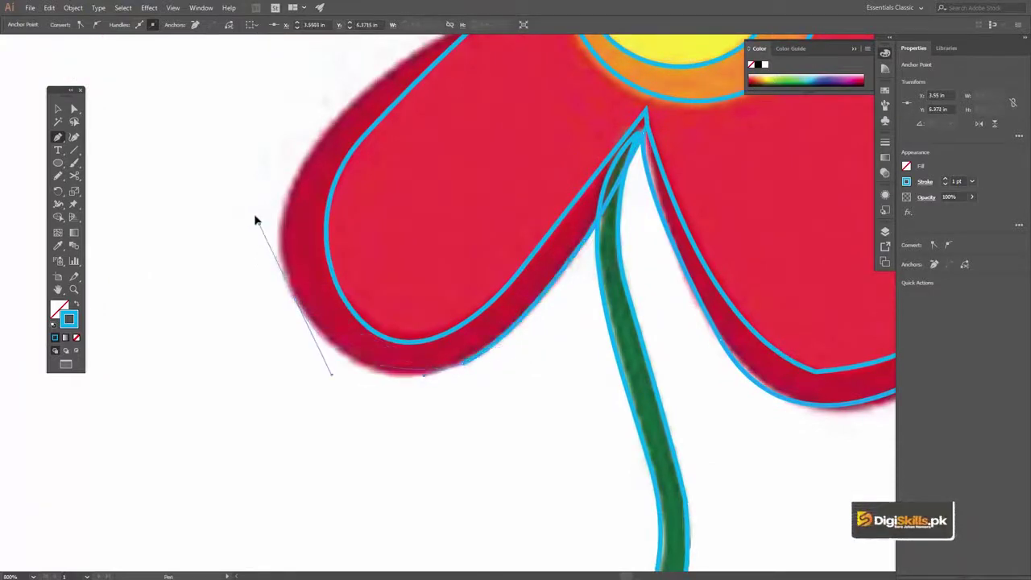
scroll(315, 193, up, 5)
mouse_move(282, 256)
mouse_down()
mouse_move(297, 278)
mouse_move(384, 194)
mouse_up()
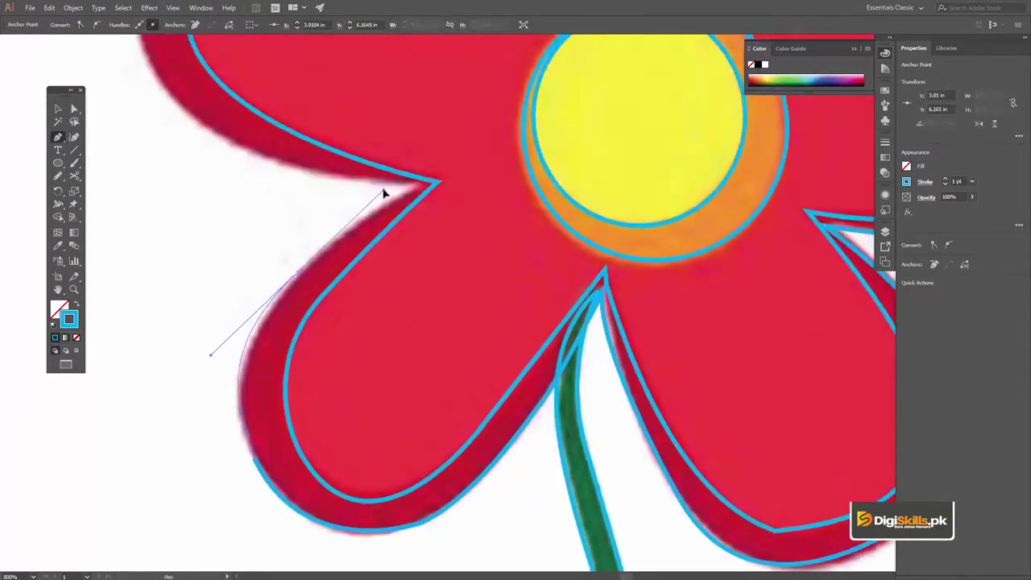
drag(363, 228, 363, 228)
drag(423, 189, 423, 189)
Curve the outer outline around the upper-left petal to the notch between petals.
scroll(320, 186, up, 4)
scroll(320, 186, left, 5)
mouse_move(427, 242)
mouse_down()
mouse_move(376, 228)
mouse_move(314, 140)
mouse_move(329, 152)
mouse_up()
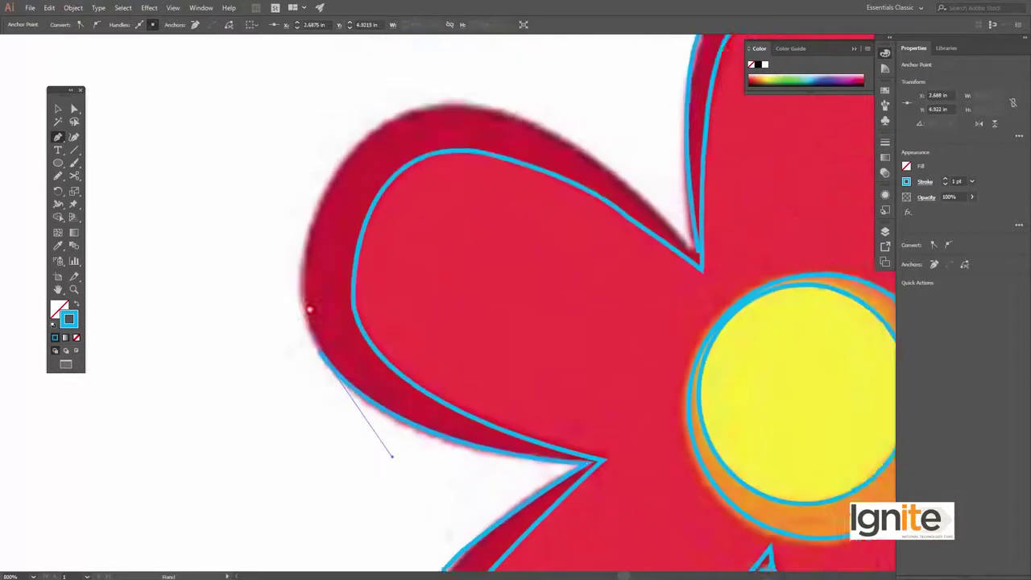
scroll(322, 225, up, 5)
scroll(322, 226, right, 3)
drag(332, 189, 413, 121)
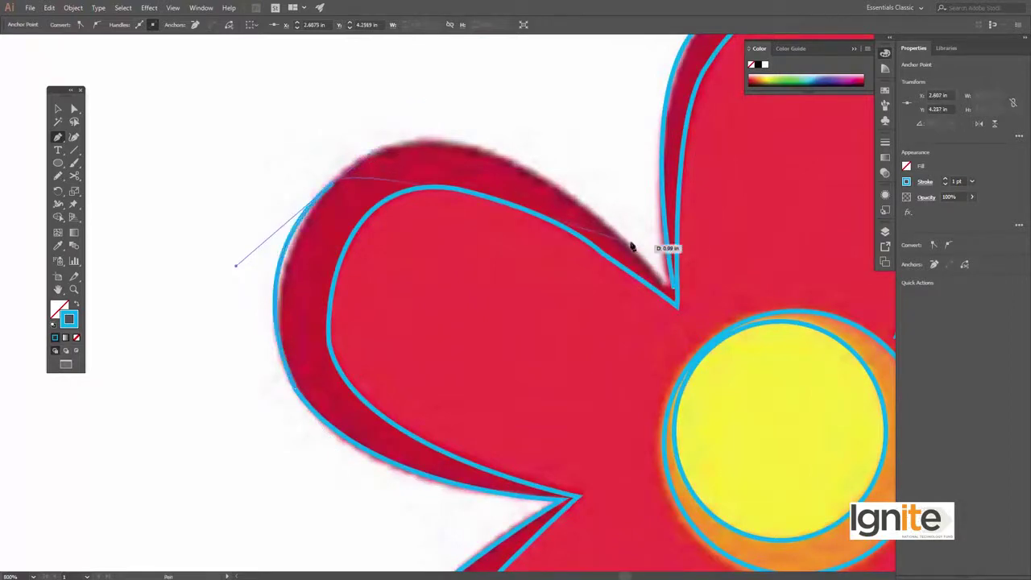
drag(678, 304, 773, 380)
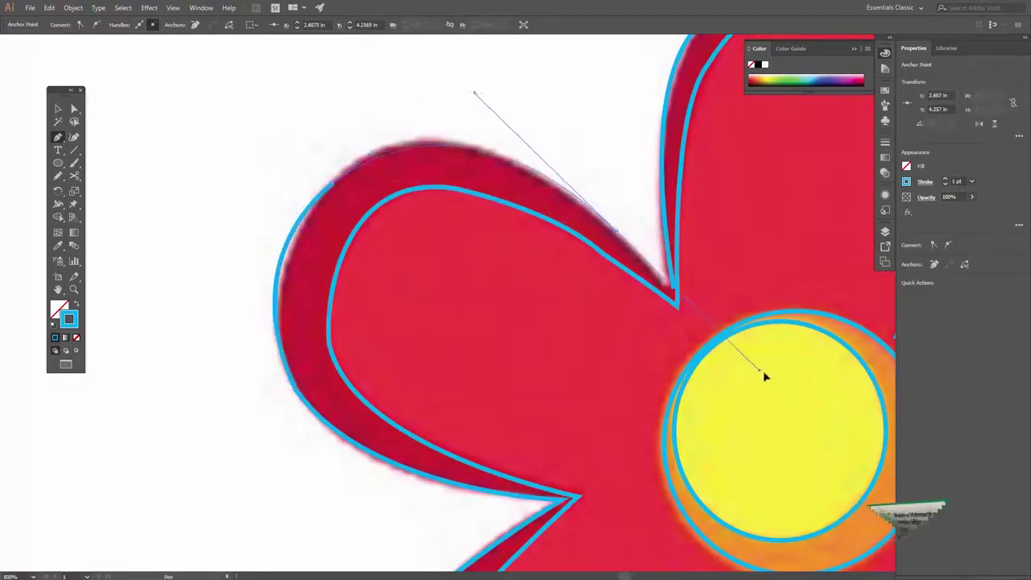
drag(711, 307, 673, 295)
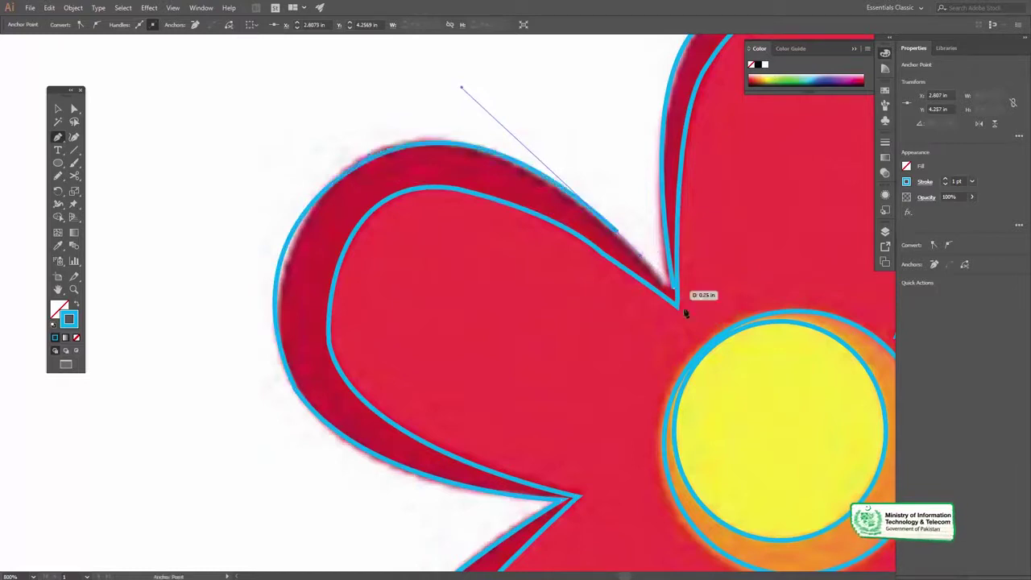
Zoom out to check the flower, then zoom in and select the yellow centre circle.
alt+click(629, 299)
alt+click(541, 325)
alt+click(495, 343)
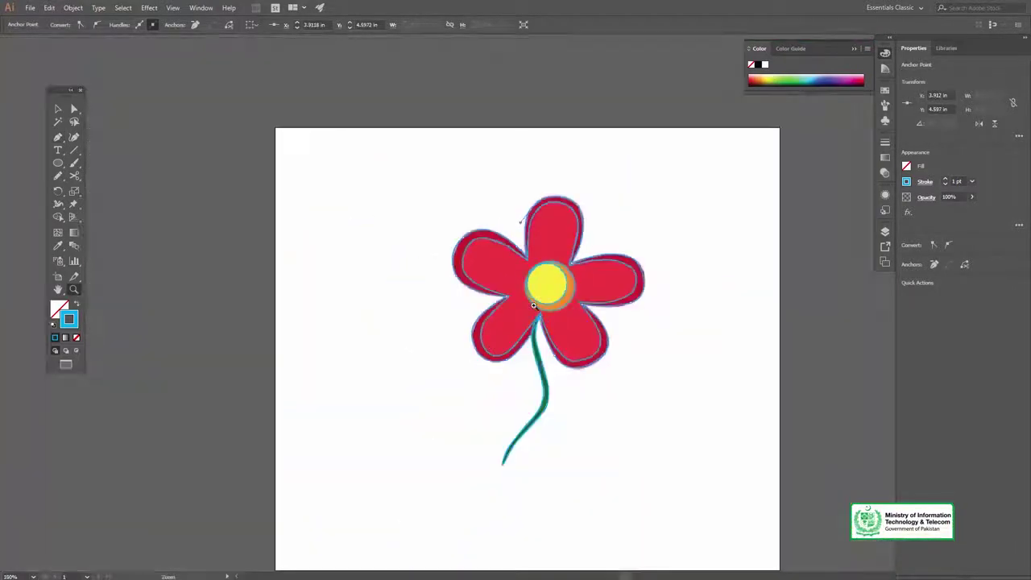
click(519, 325)
key(v)
click(490, 119)
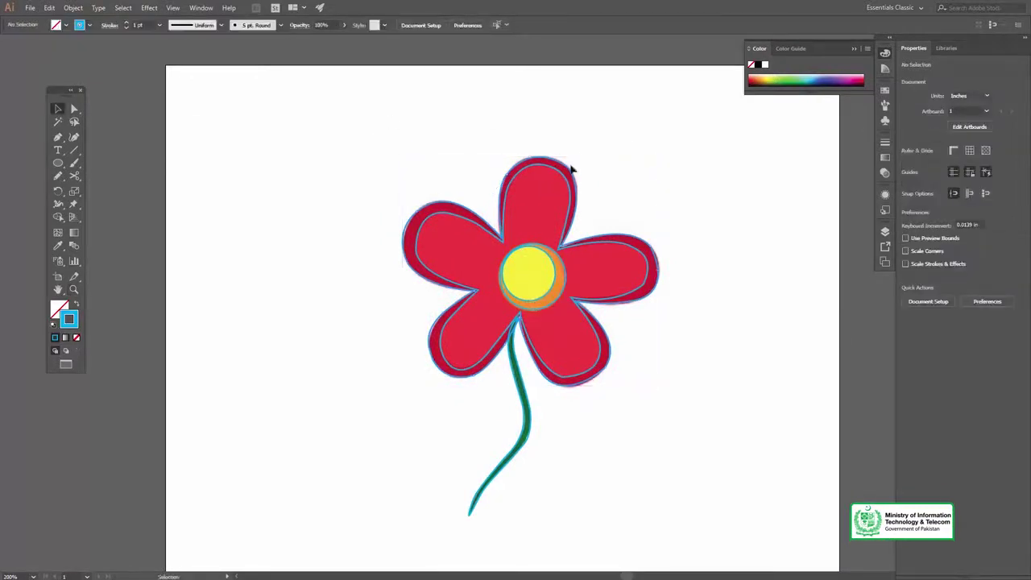
click(530, 281)
click(528, 292)
click(522, 303)
drag(522, 303, 537, 226)
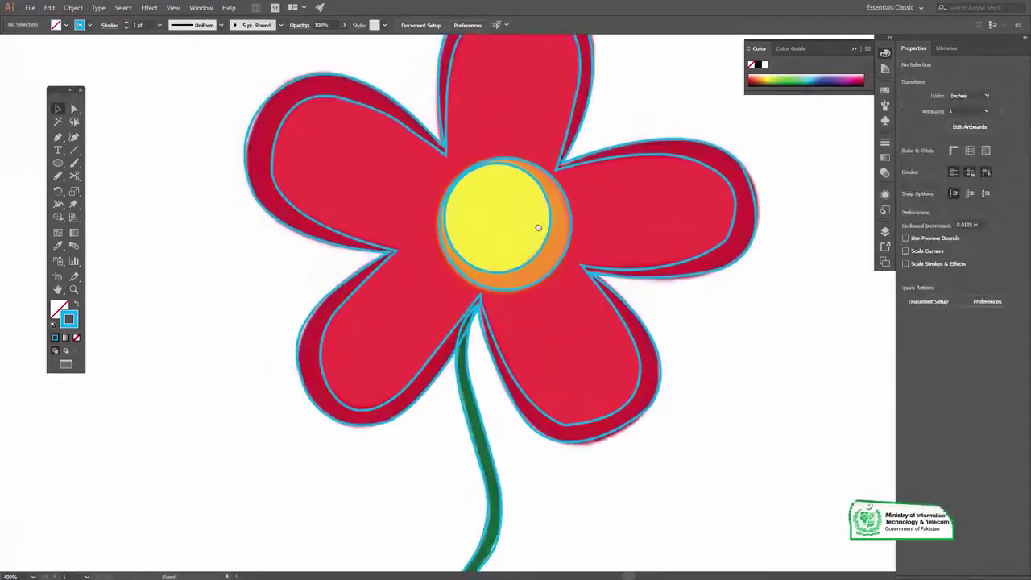
Fill the larger centre circle with orange sampled by the Eyedropper.
click(58, 246)
click(481, 197)
key(v)
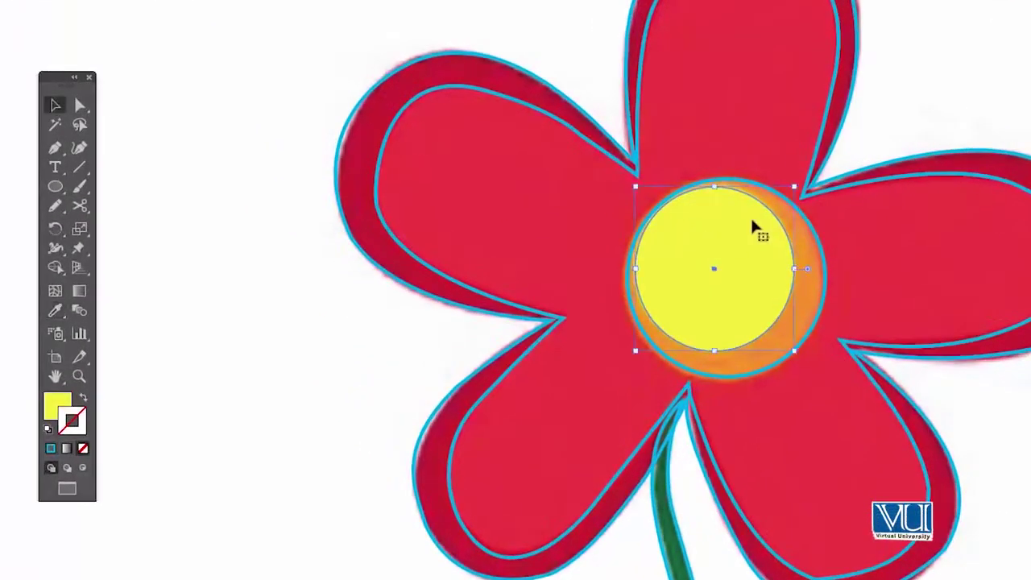
click(822, 246)
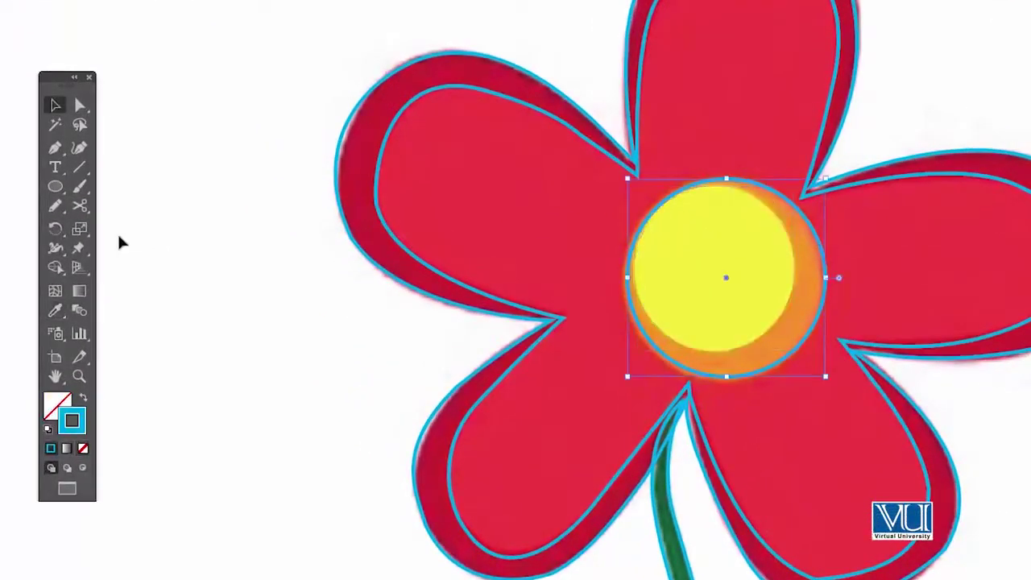
click(59, 314)
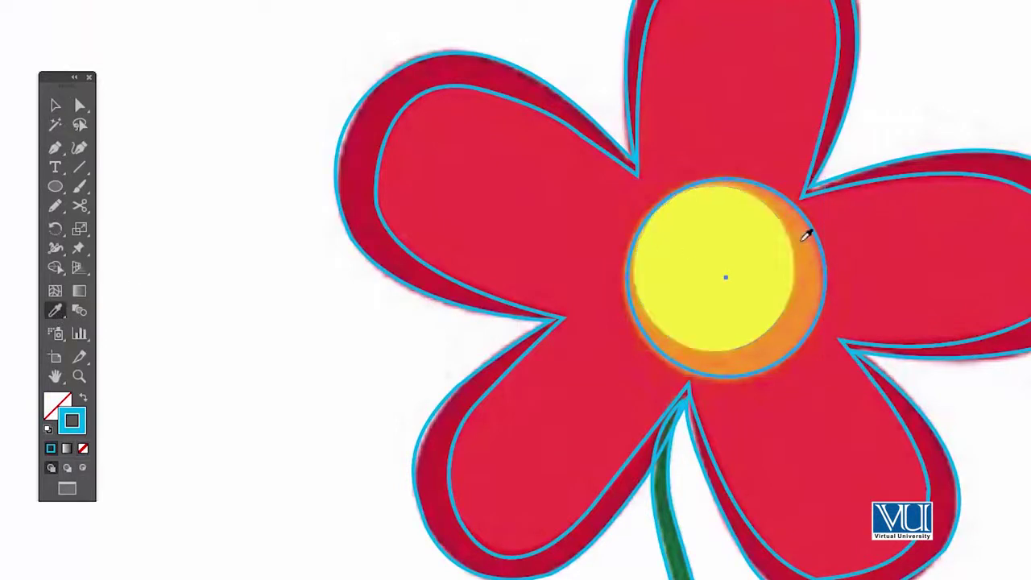
key(v)
click(924, 117)
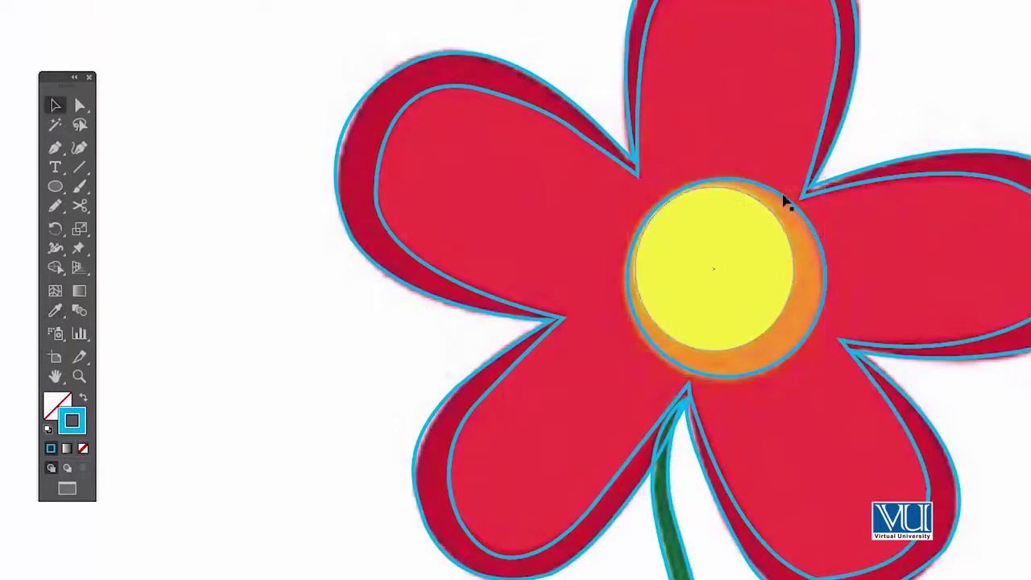
click(55, 311)
click(815, 274)
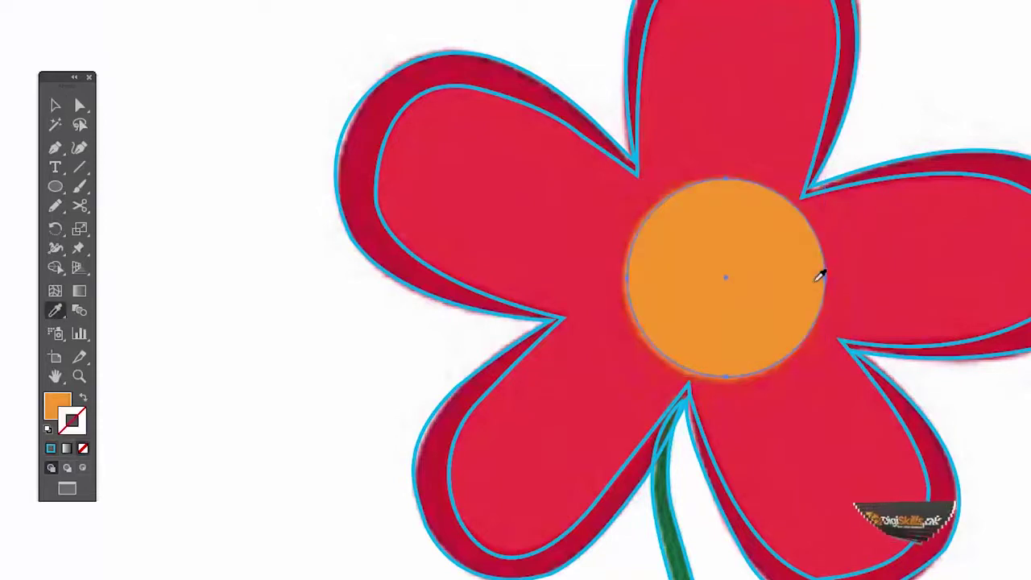
key(v)
Bring the yellow circle in front of the orange one and recentre the orange circle behind it.
drag(818, 242, 887, 242)
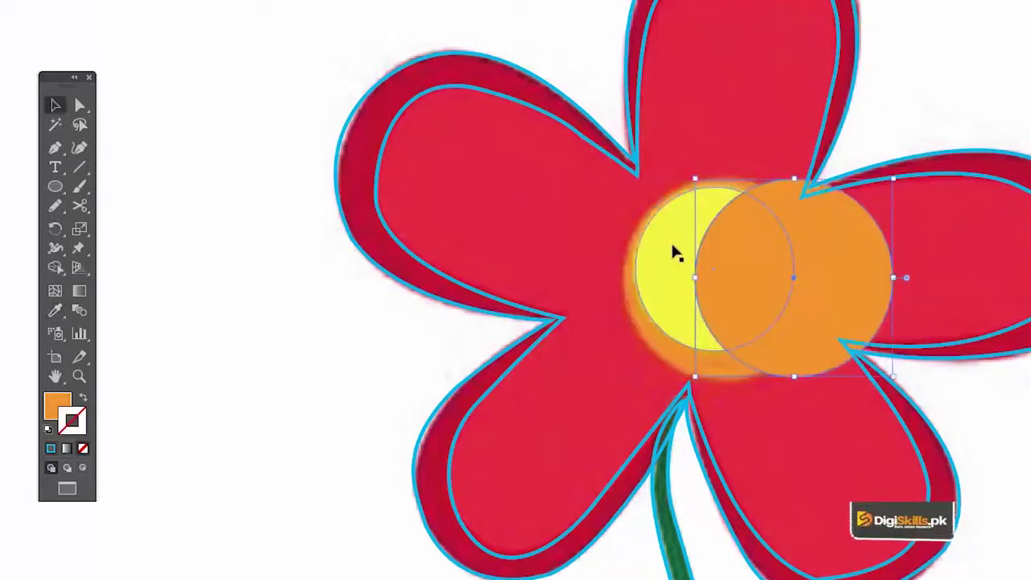
click(668, 253)
right_click(666, 245)
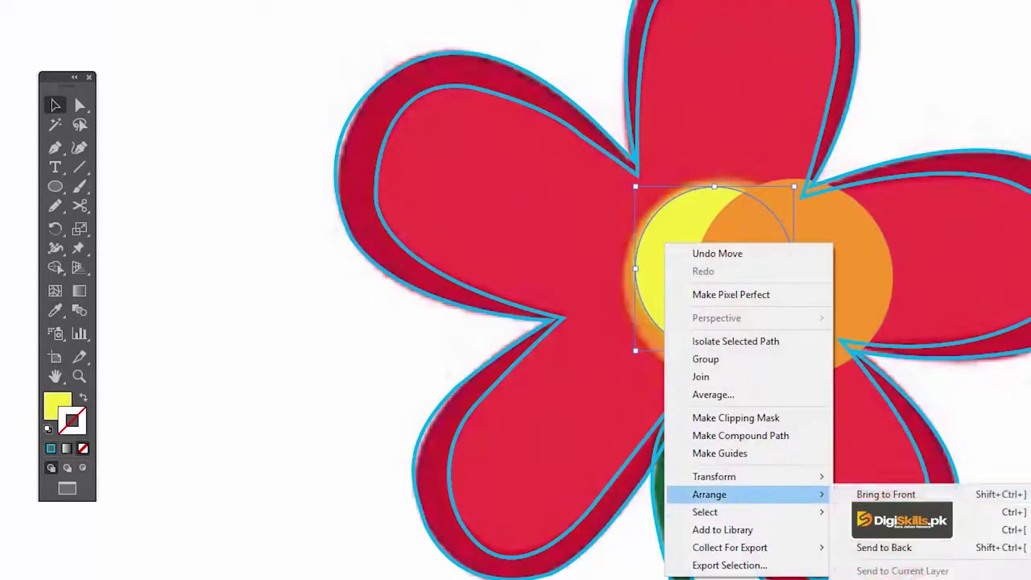
mouse_move(709, 494)
click(875, 492)
click(852, 268)
mouse_move(854, 268)
mouse_down()
mouse_move(778, 263)
mouse_move(786, 270)
mouse_up()
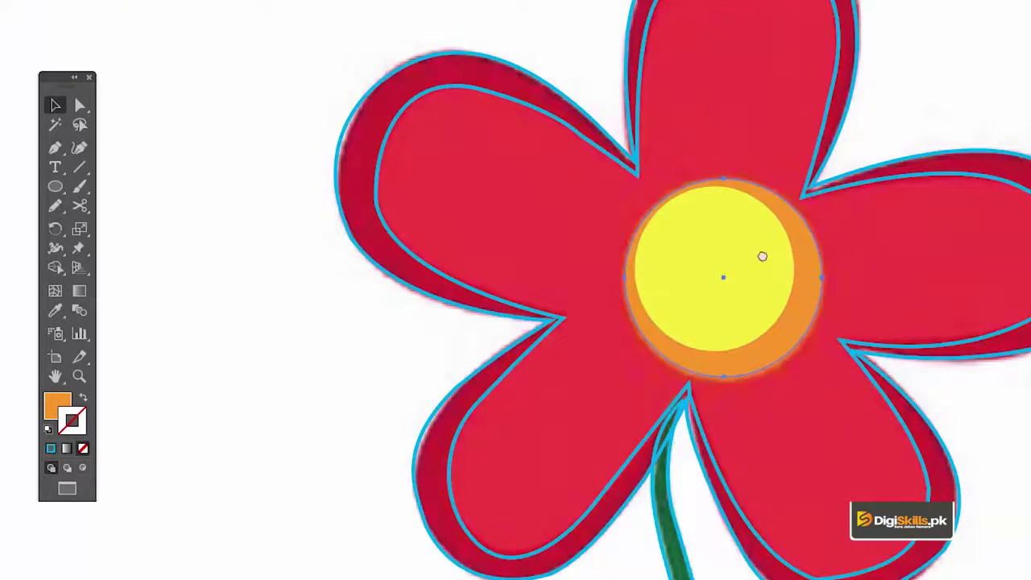
scroll(798, 274, up, 2)
scroll(798, 274, right, 2)
click(820, 262)
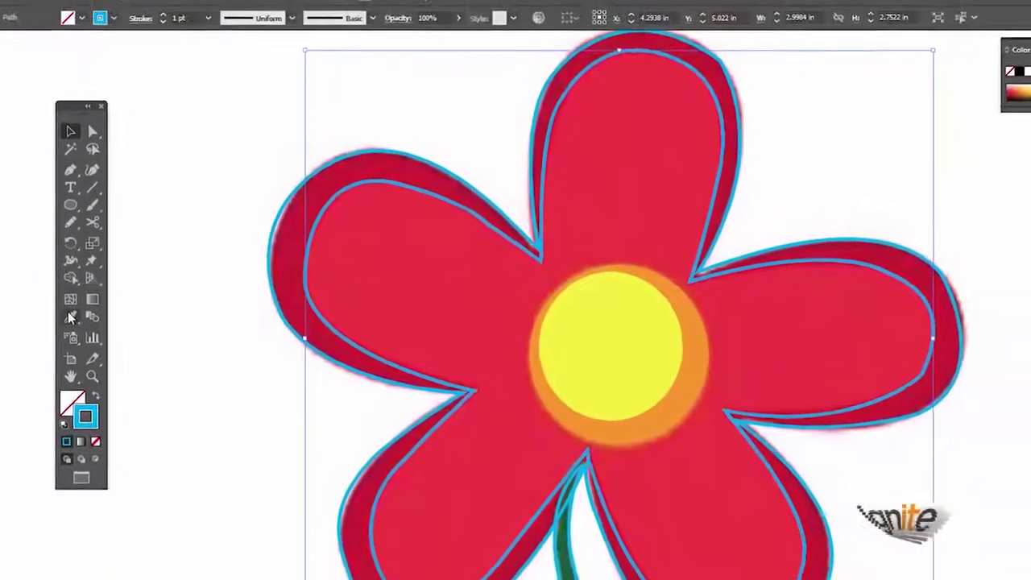
Give the blue outer petal outline the red petal fill sampled with the Eyedropper.
click(375, 286)
key(ctrl+bracketright)
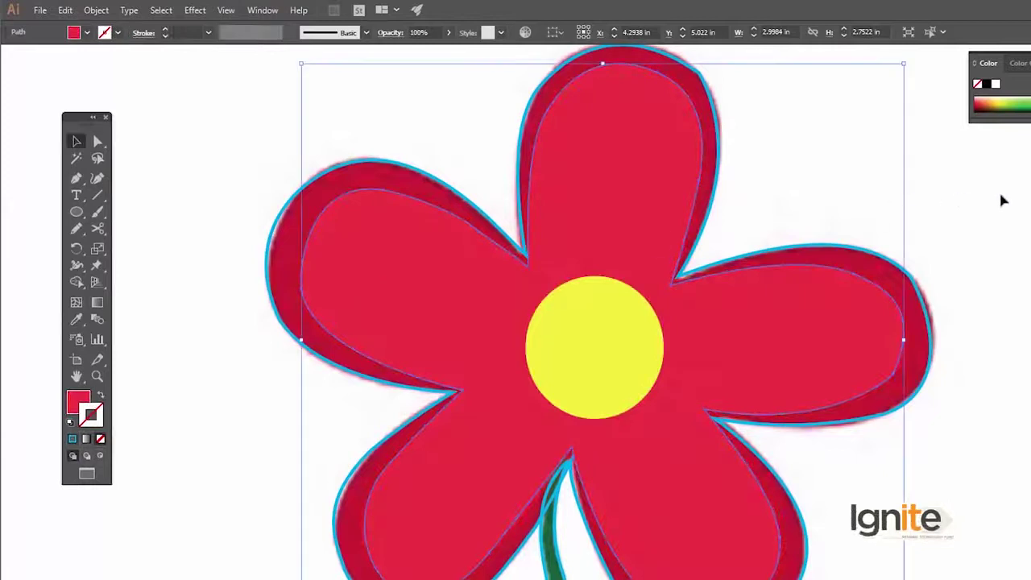
click(947, 261)
click(917, 282)
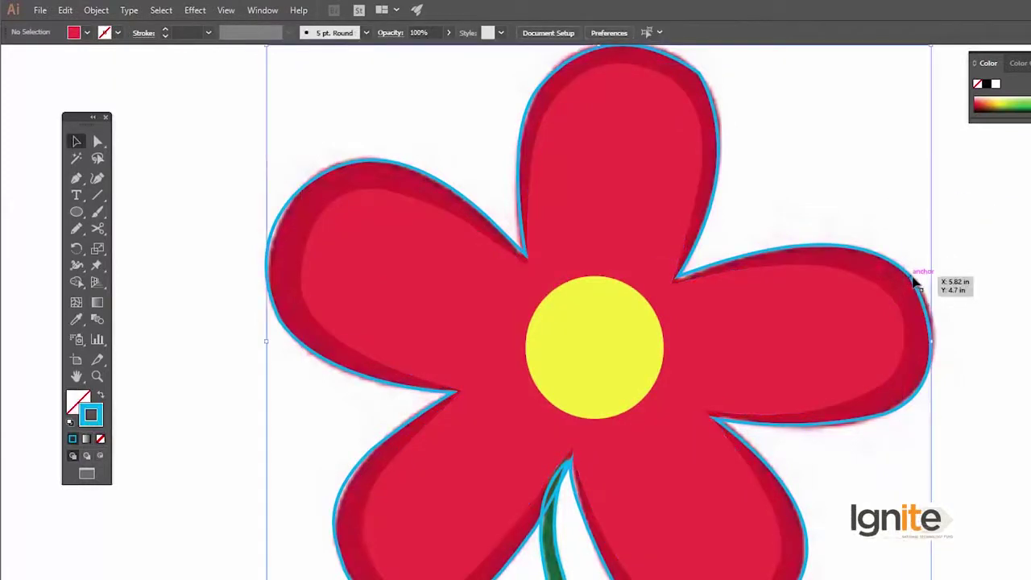
click(78, 319)
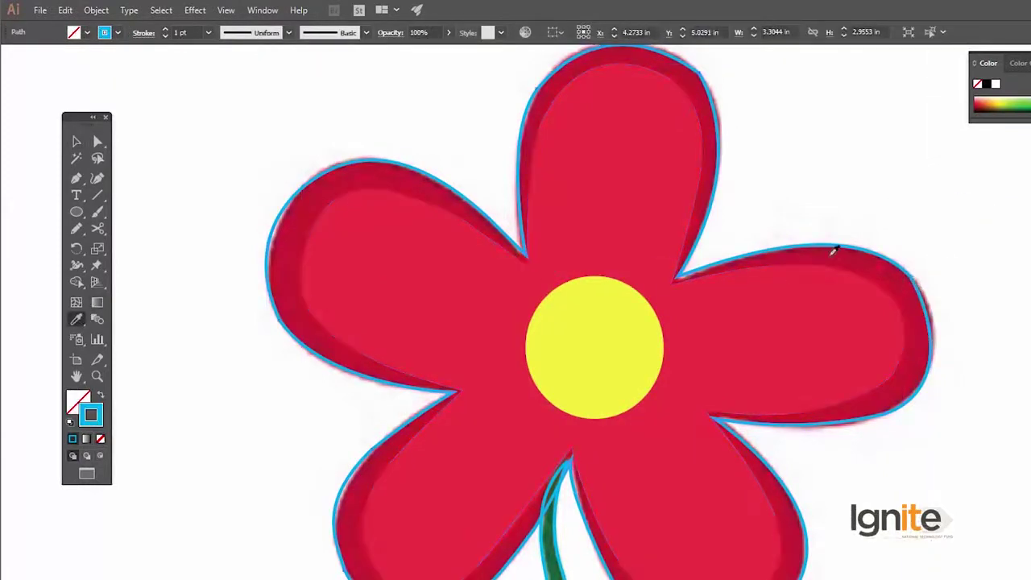
click(835, 251)
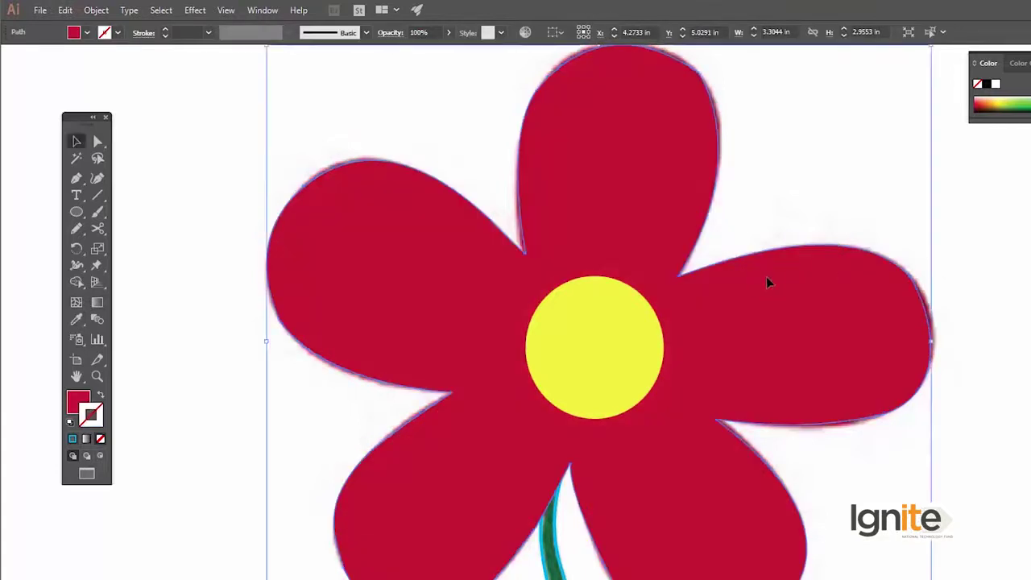
Paste a copy of the flower, bring it to front, and scale it over the original.
key(v)
key(ctrl+c)
key(ctrl+v)
drag(335, 238, 318, 235)
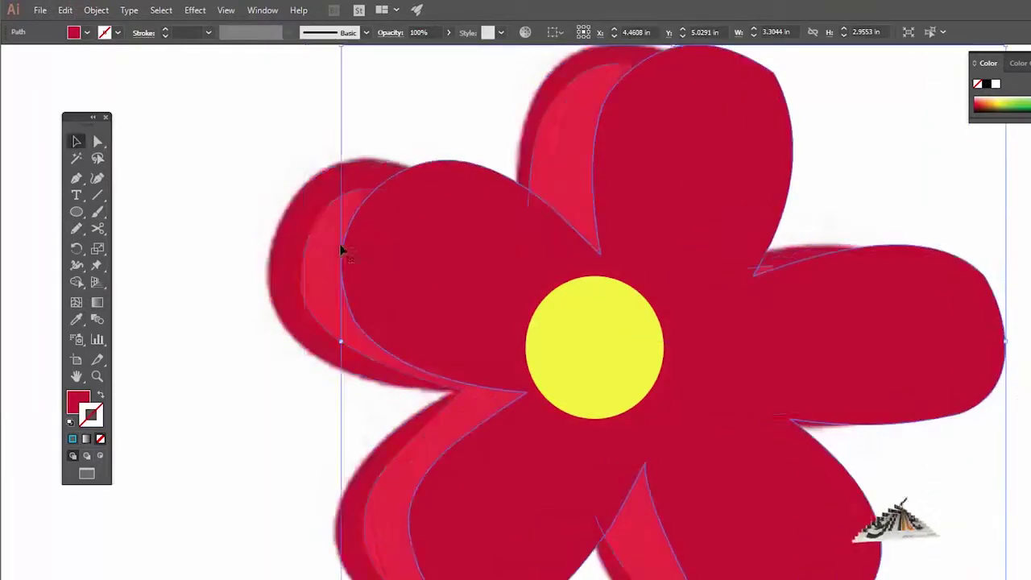
right_click(317, 236)
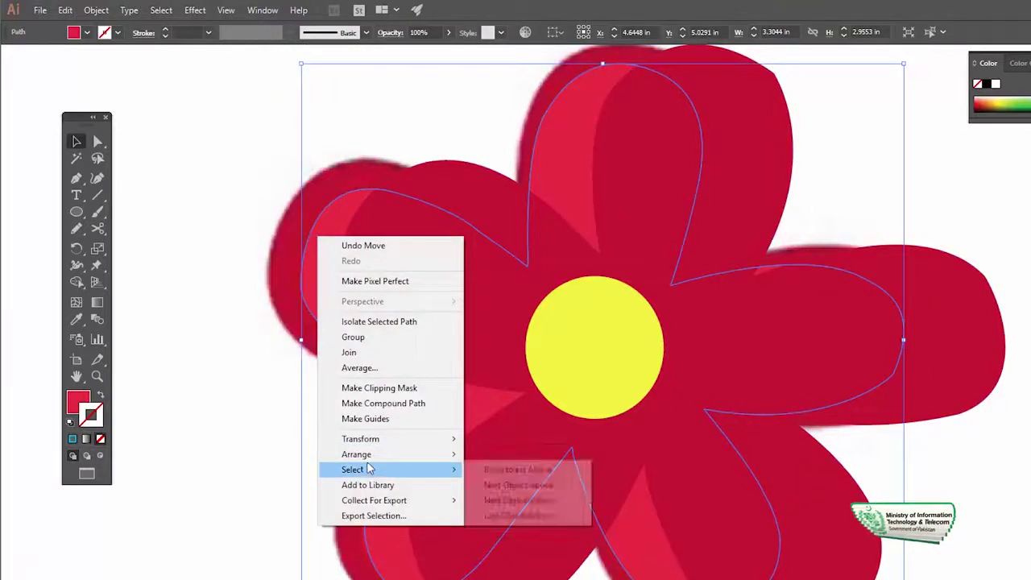
mouse_move(357, 454)
click(492, 458)
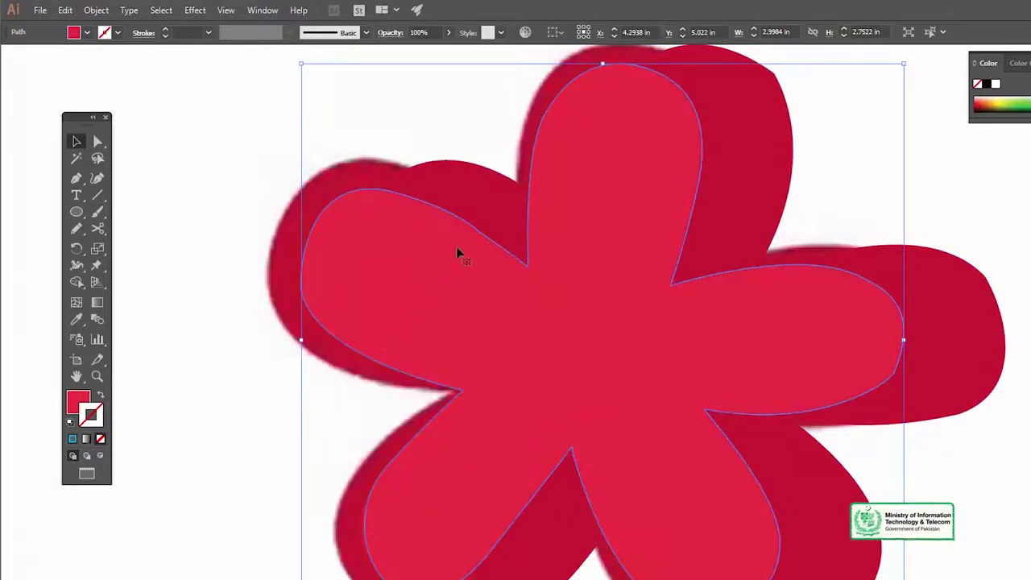
drag(499, 193, 438, 213)
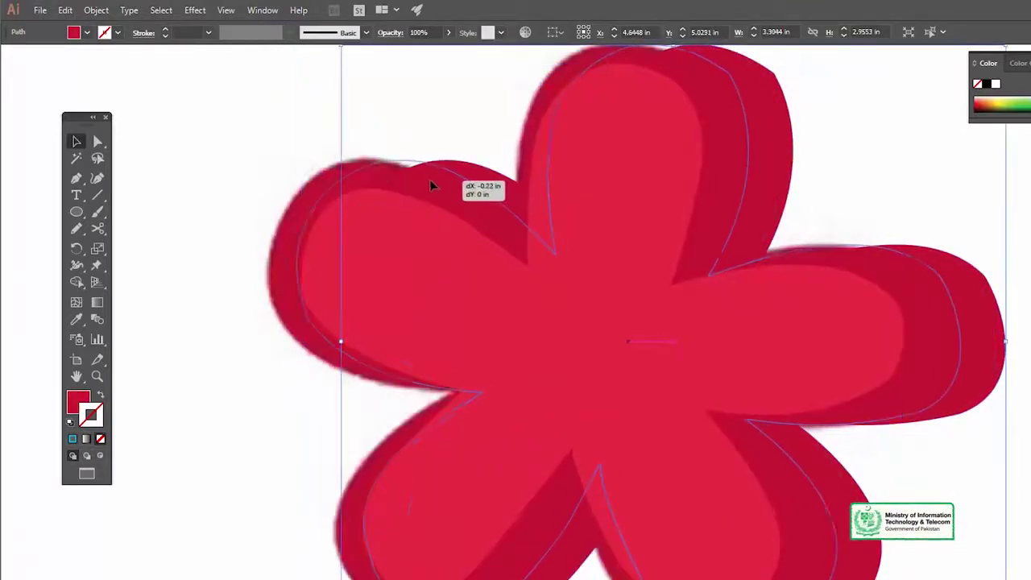
key(z)
drag(573, 292, 555, 277)
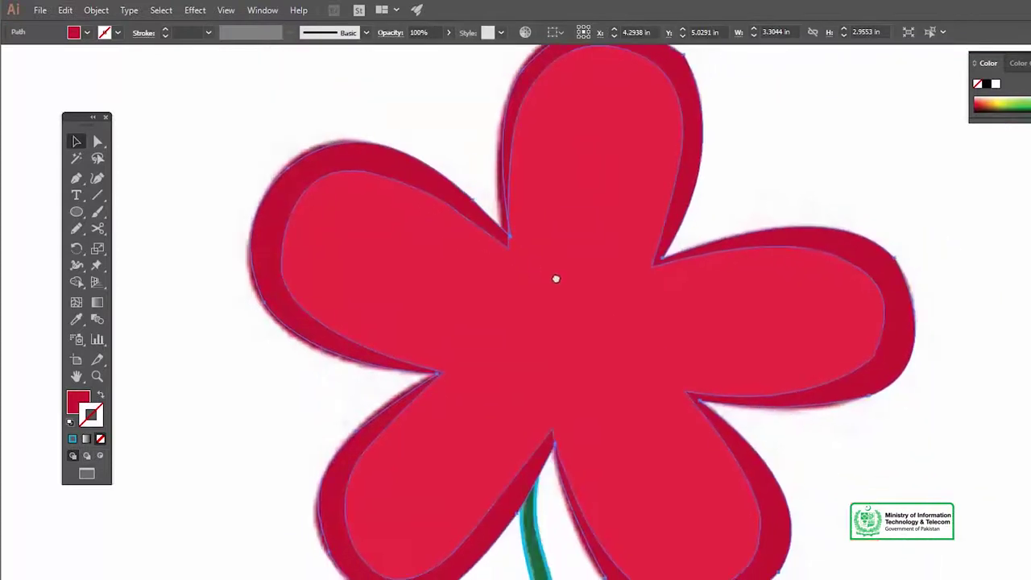
alt+click(603, 326)
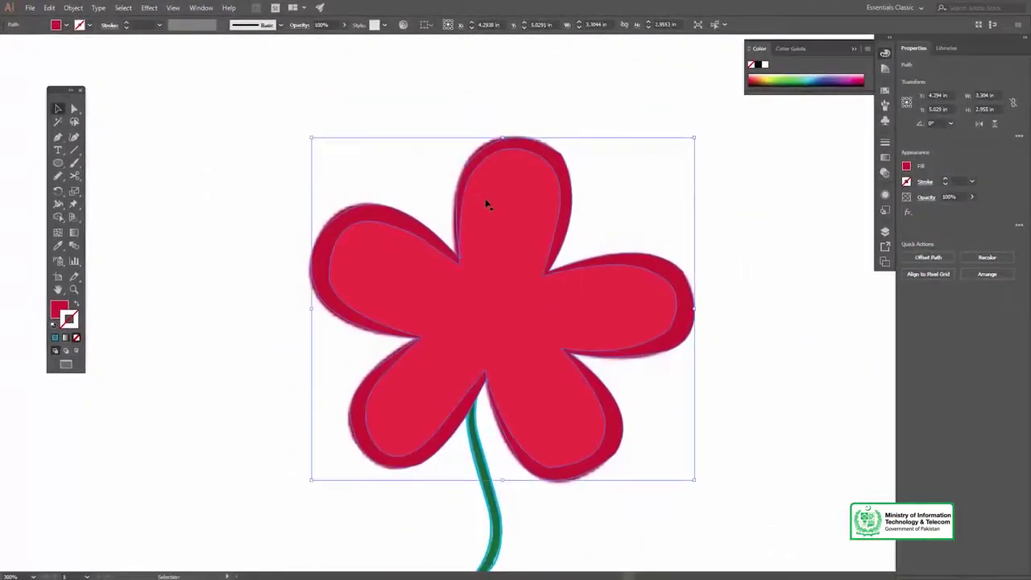
Send the larger flower to the back and move the inner lighter flower aside.
right_click(487, 203)
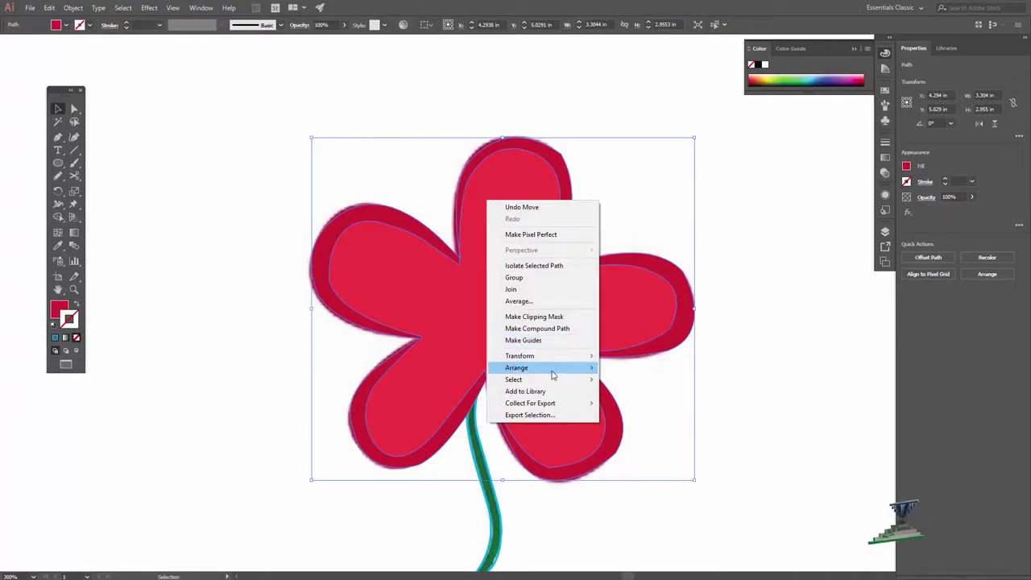
mouse_move(532, 368)
click(624, 403)
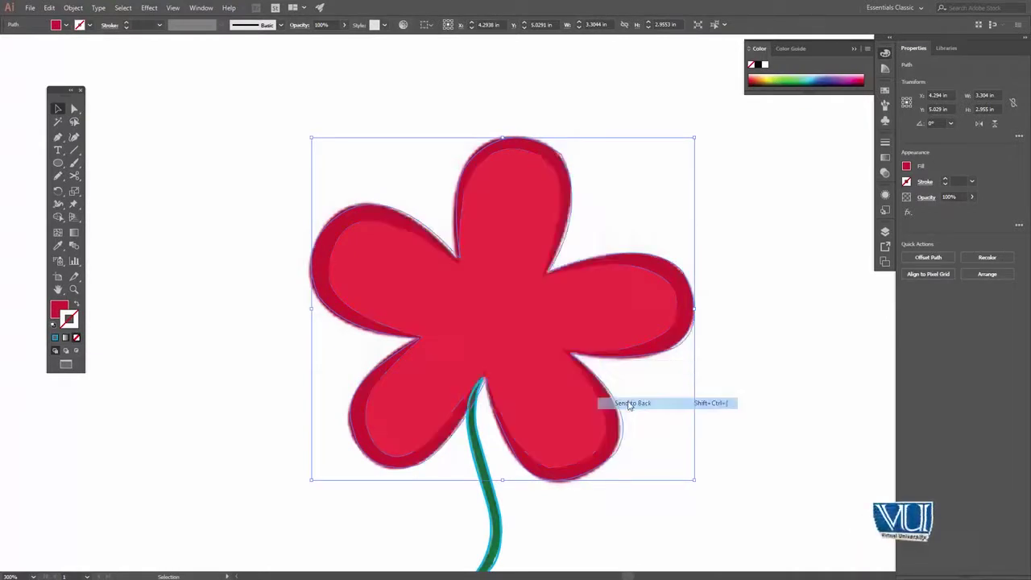
click(709, 221)
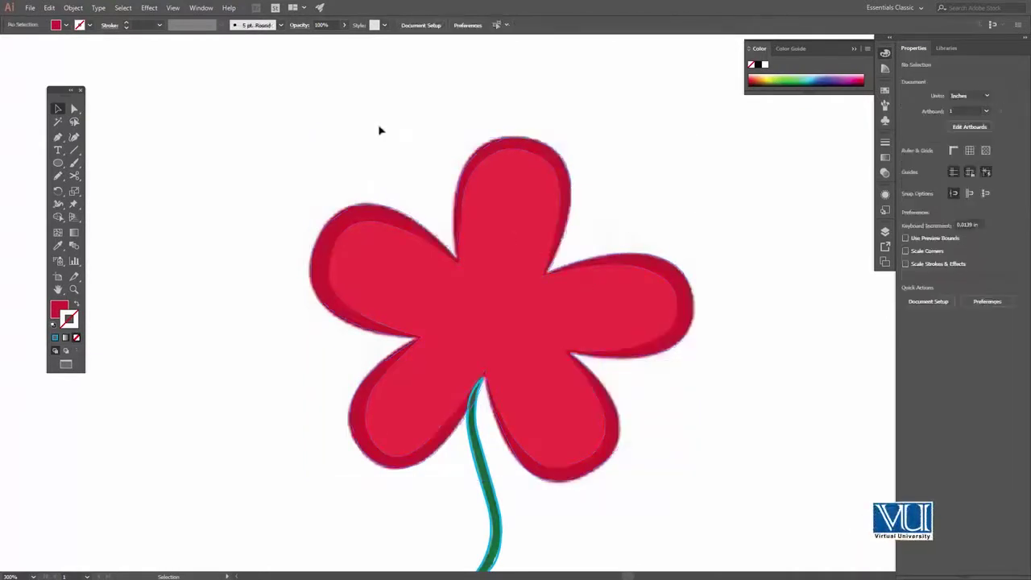
drag(585, 346, 505, 346)
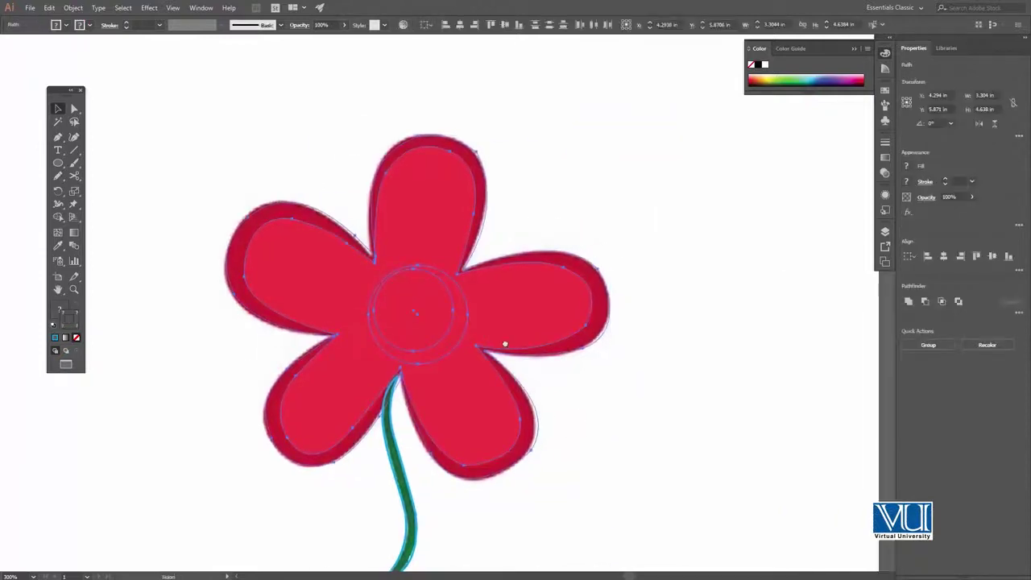
click(686, 173)
click(443, 289)
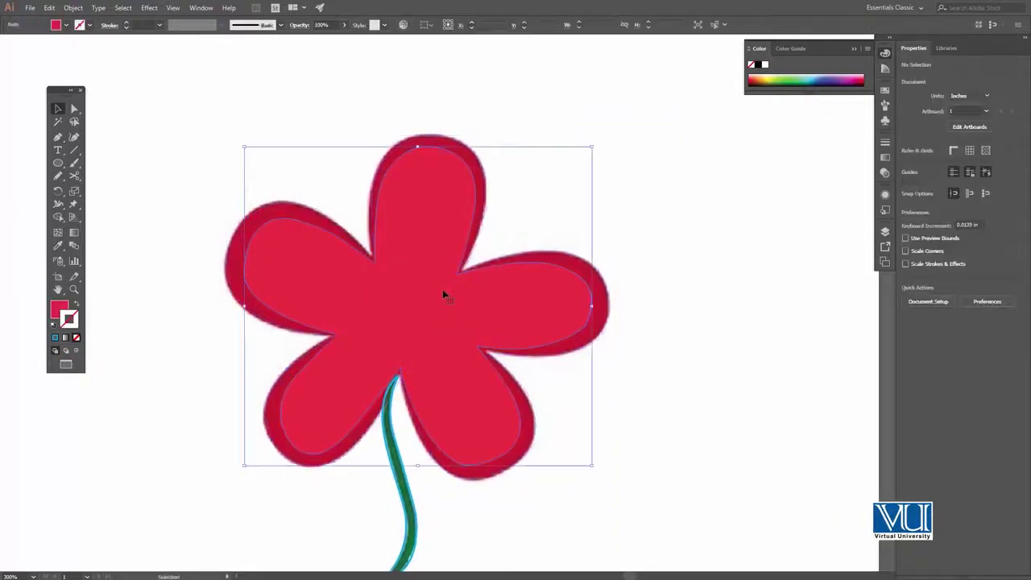
key(ctrl+shift+a)
click(421, 337)
drag(414, 315, 681, 315)
Bring the yellow circle and orange ring to front, then return the inner flower.
click(393, 293)
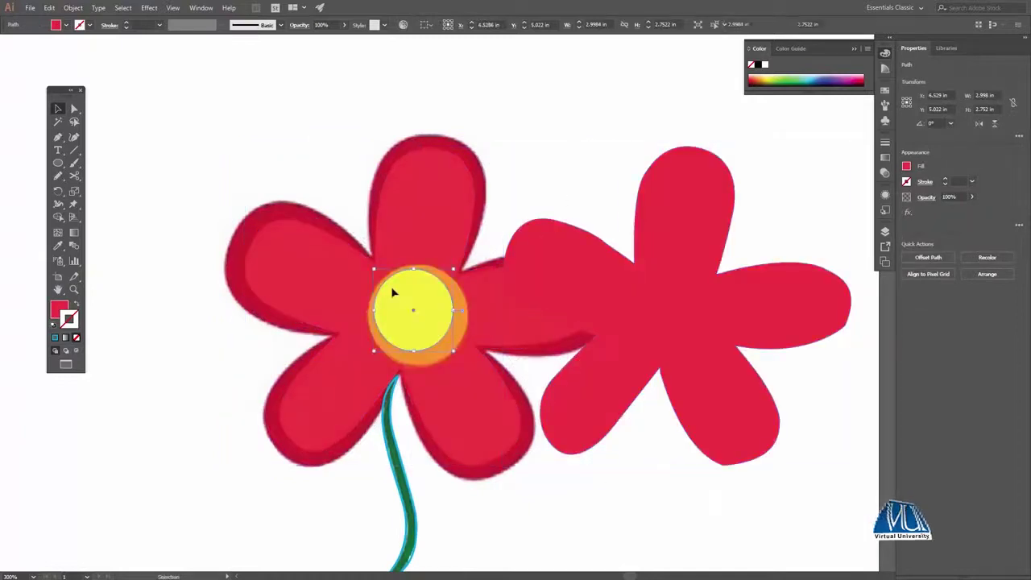
shift+click(463, 306)
right_click(463, 303)
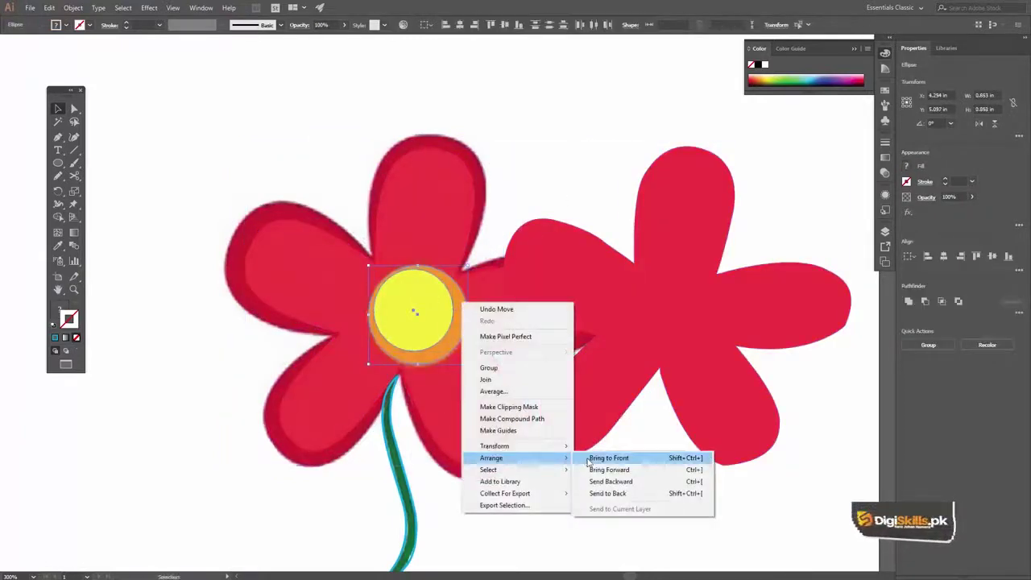
mouse_move(500, 458)
click(614, 458)
click(681, 305)
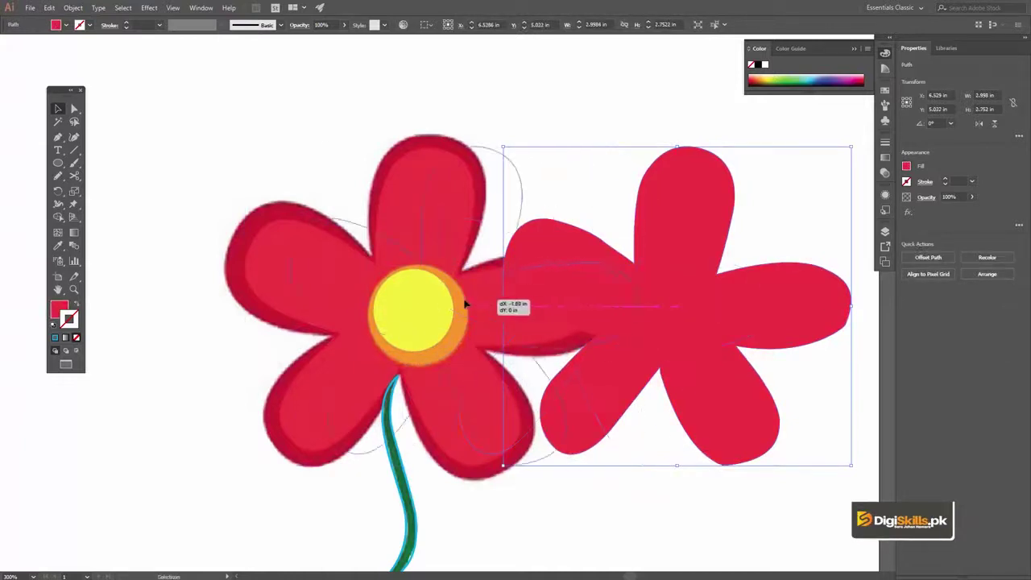
drag(430, 302, 428, 301)
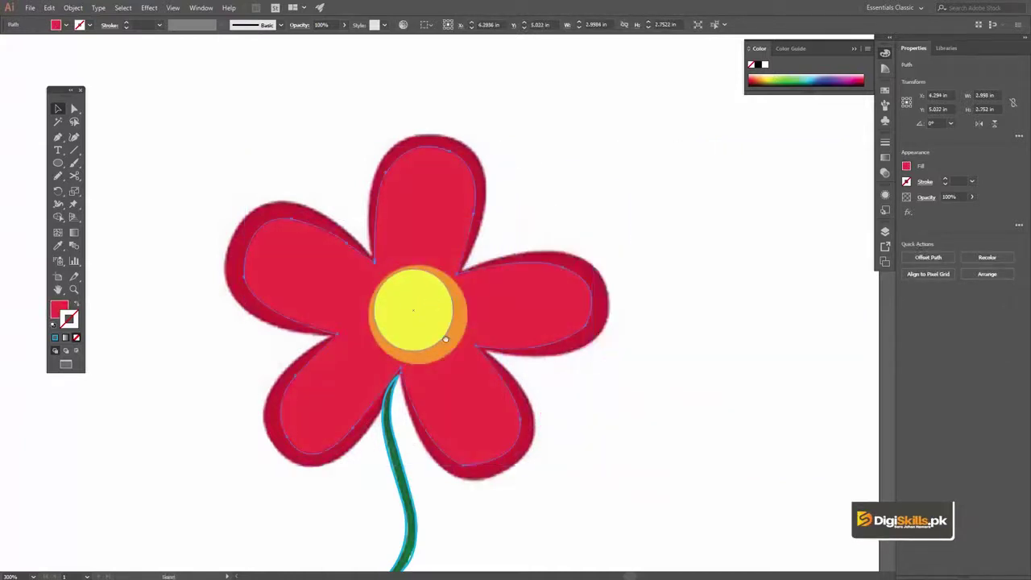
scroll(446, 339, down, 3)
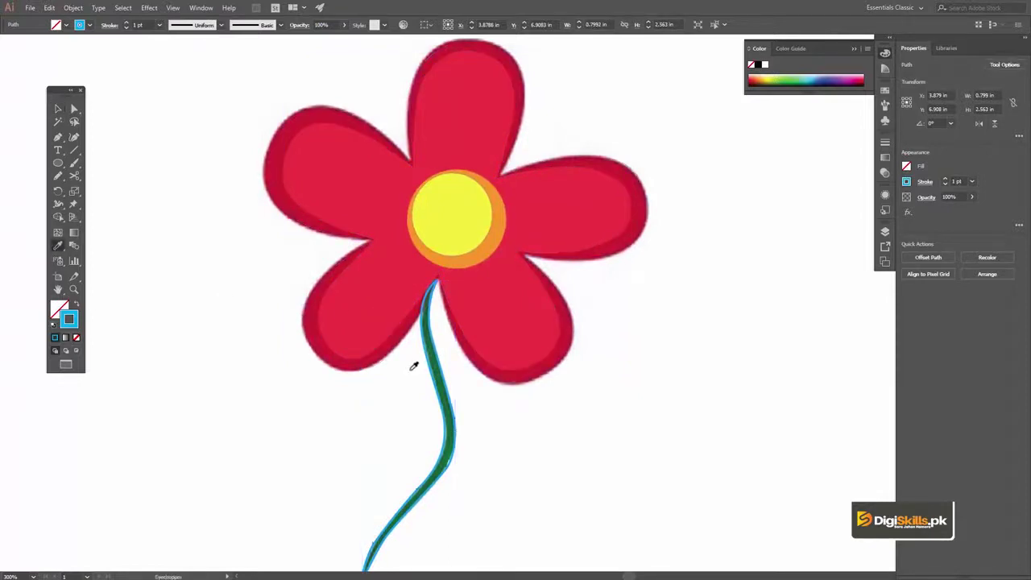
Fill the stem with solid dark green and zoom out to view the finished flower.
alt+click(422, 319)
alt+click(467, 315)
click(551, 277)
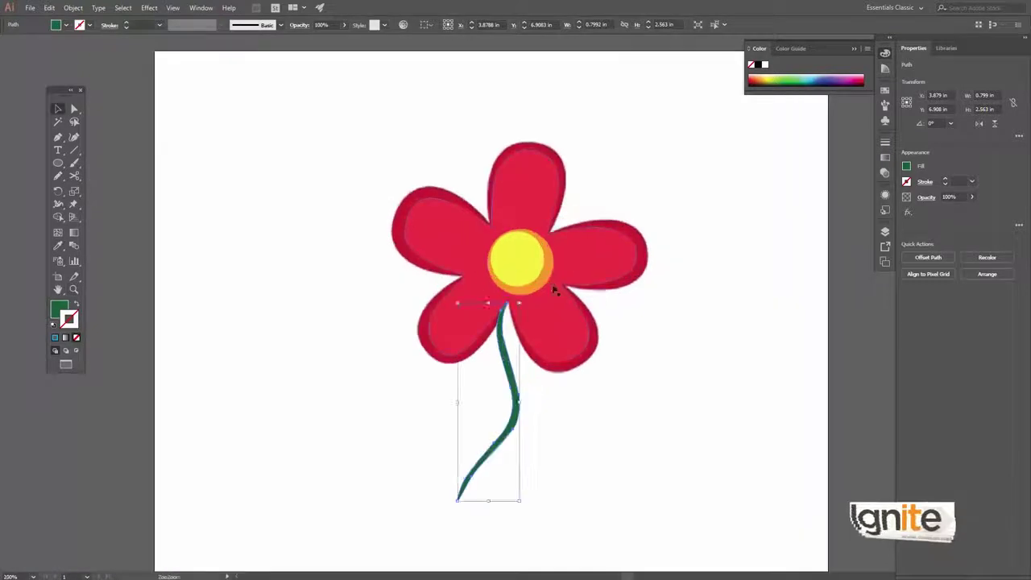
drag(554, 291, 495, 286)
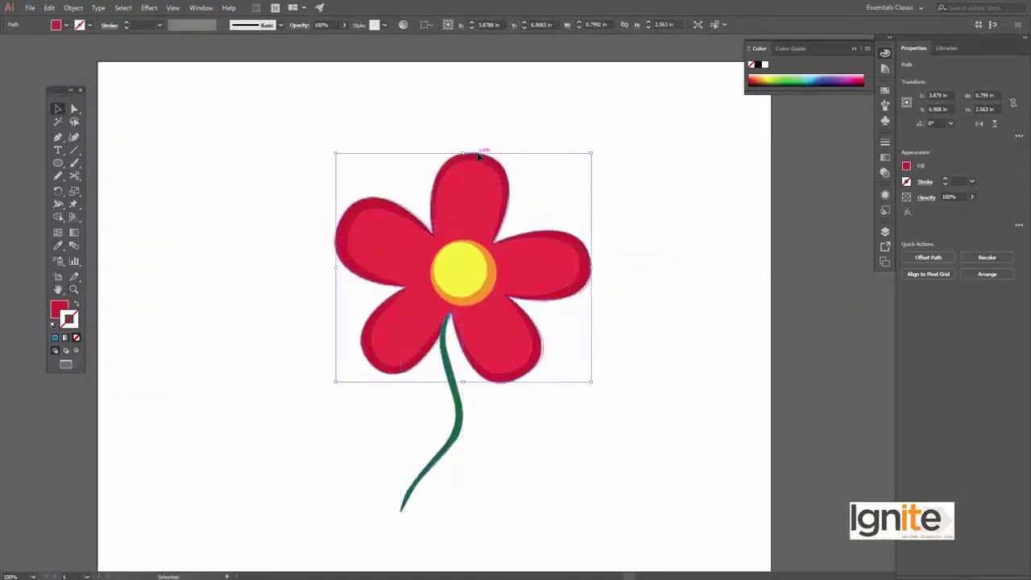
click(345, 121)
key(z)
click(462, 283)
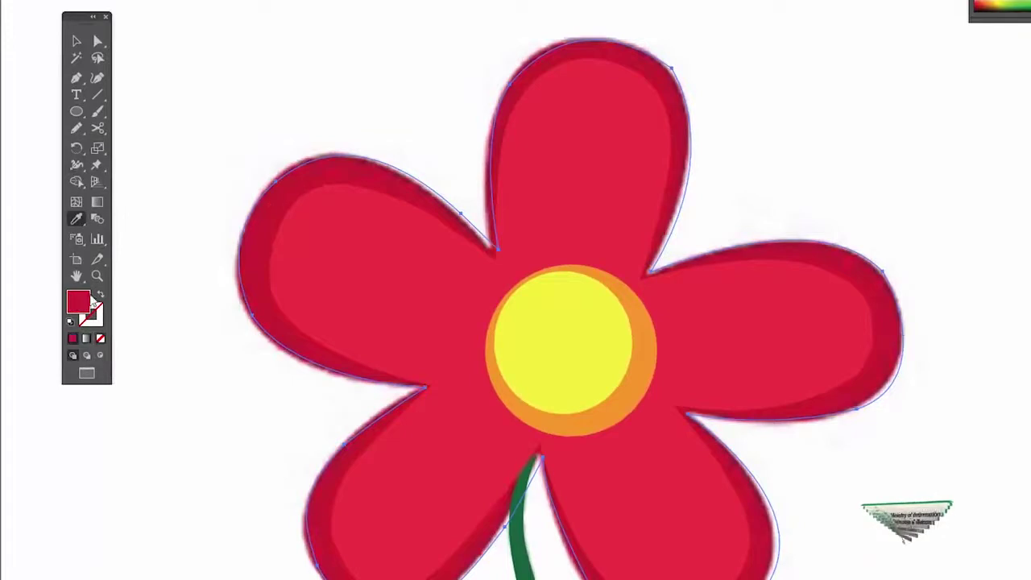
alt+click(453, 262)
alt+click(650, 380)
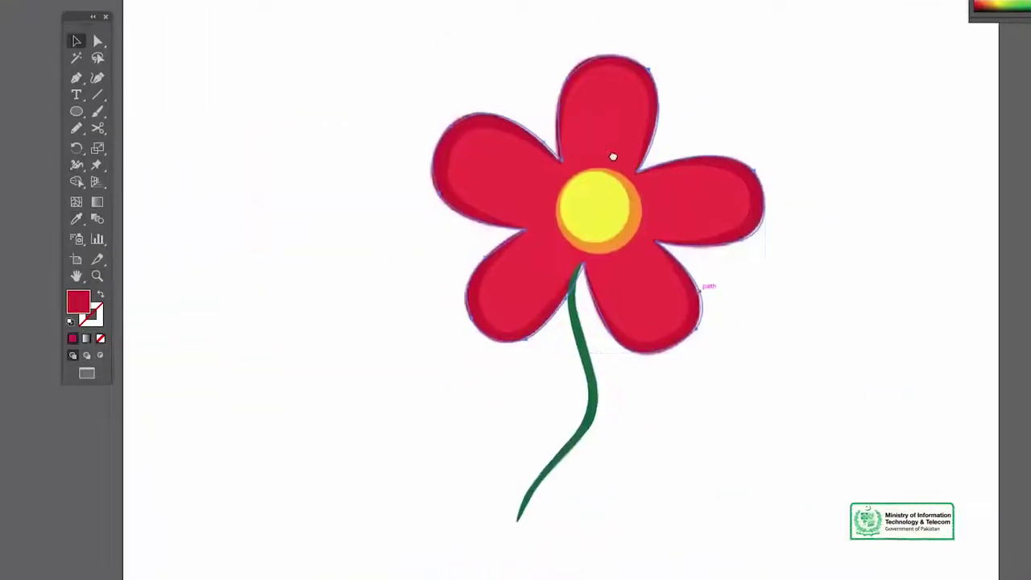
click(740, 75)
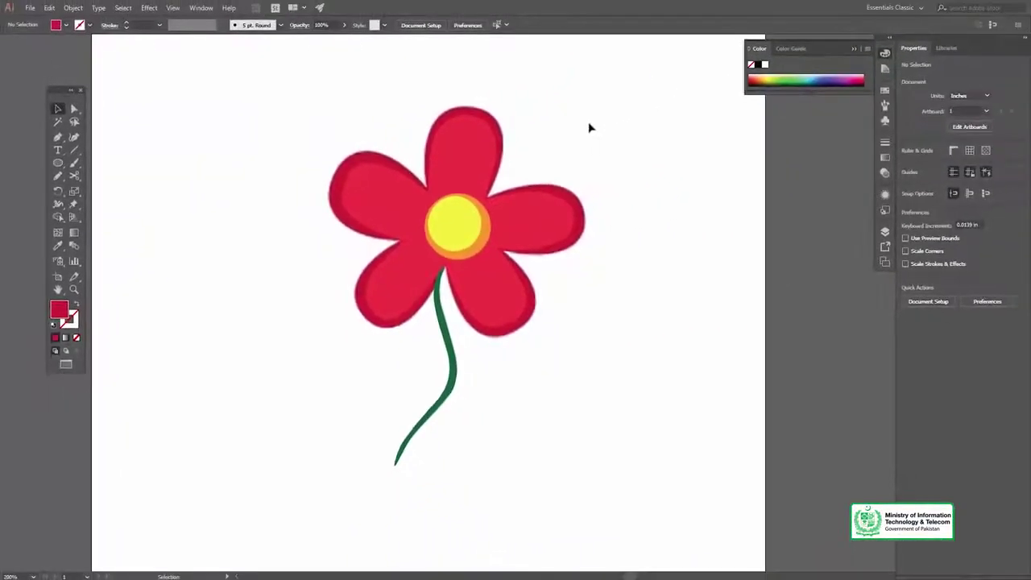